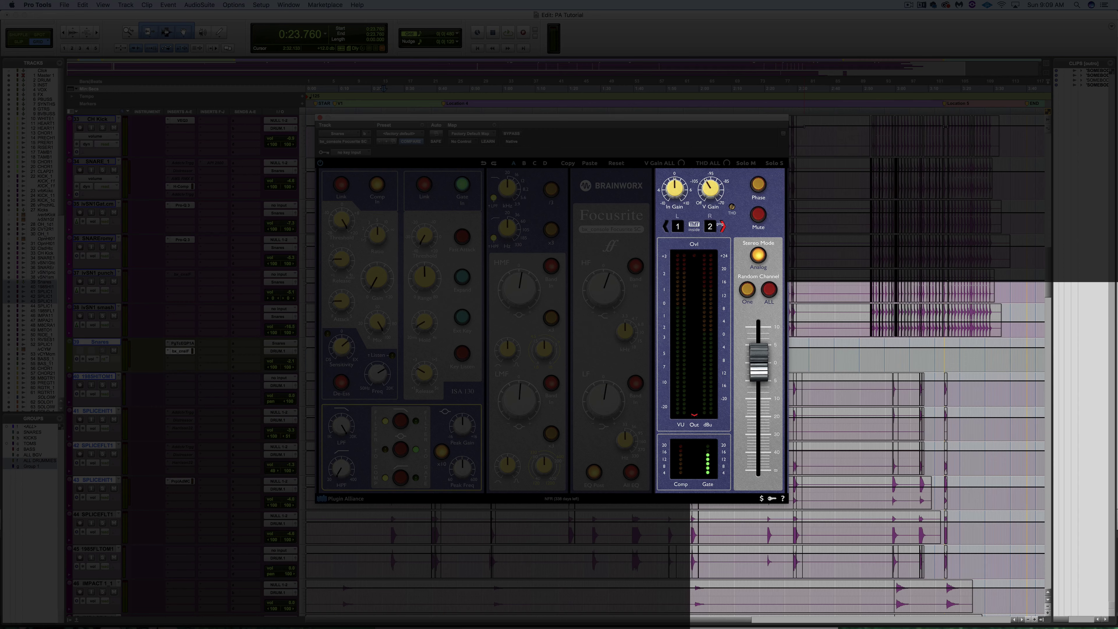
- Change the Focusrite console channel pair and randomise this instance's channel assignment several times
left_click(723, 227)
left_click(748, 290)
left_click(747, 290)
left_click(747, 290)
left_click(747, 290)
- Assign console channel 1 to the left side and channel 2 to the right side of the Focusrite plug-in
left_click(674, 226)
type("1")
left_click(714, 225)
type("2")
key("Return")
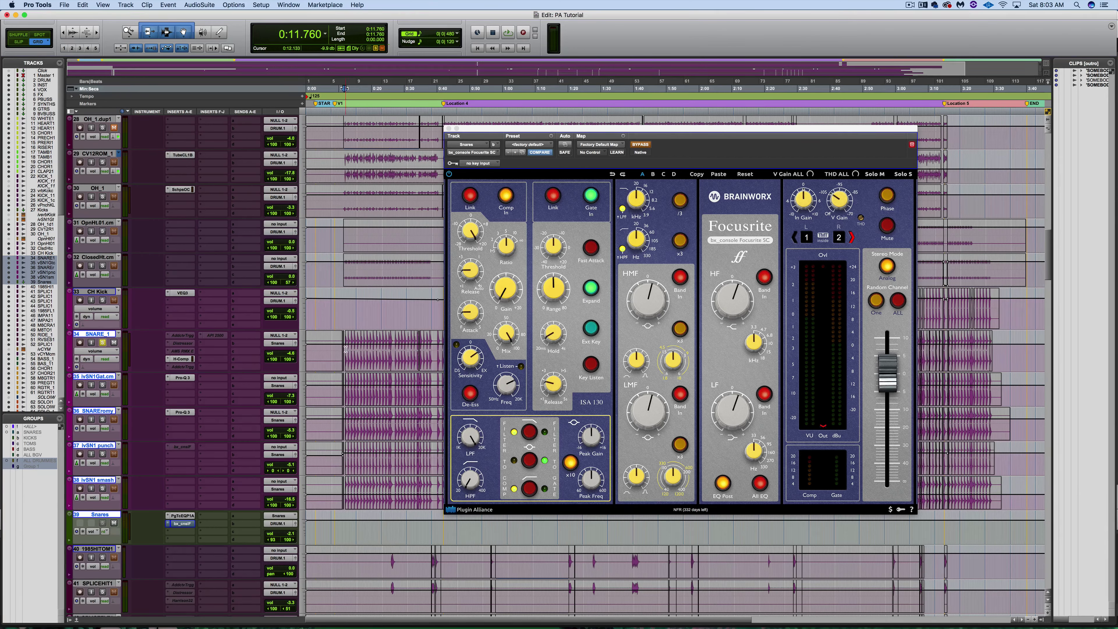
- Play the snares with the Focusrite plug-in bypassed and solo the individual snare tracks in turn, from SNARE_1 to the smash track
key("space")
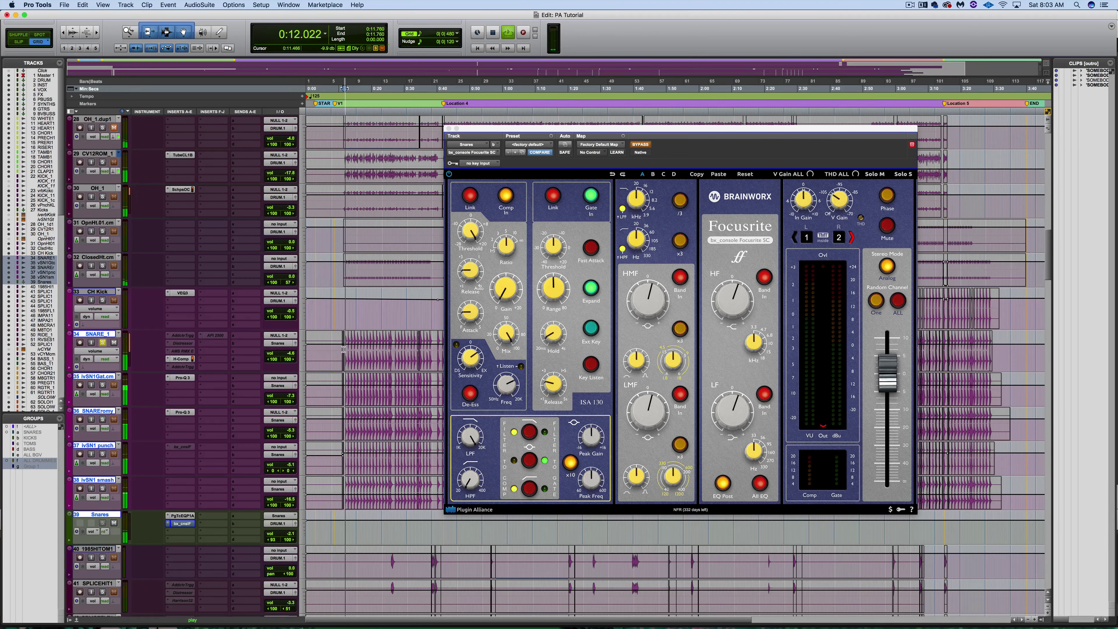
left_click(102, 385)
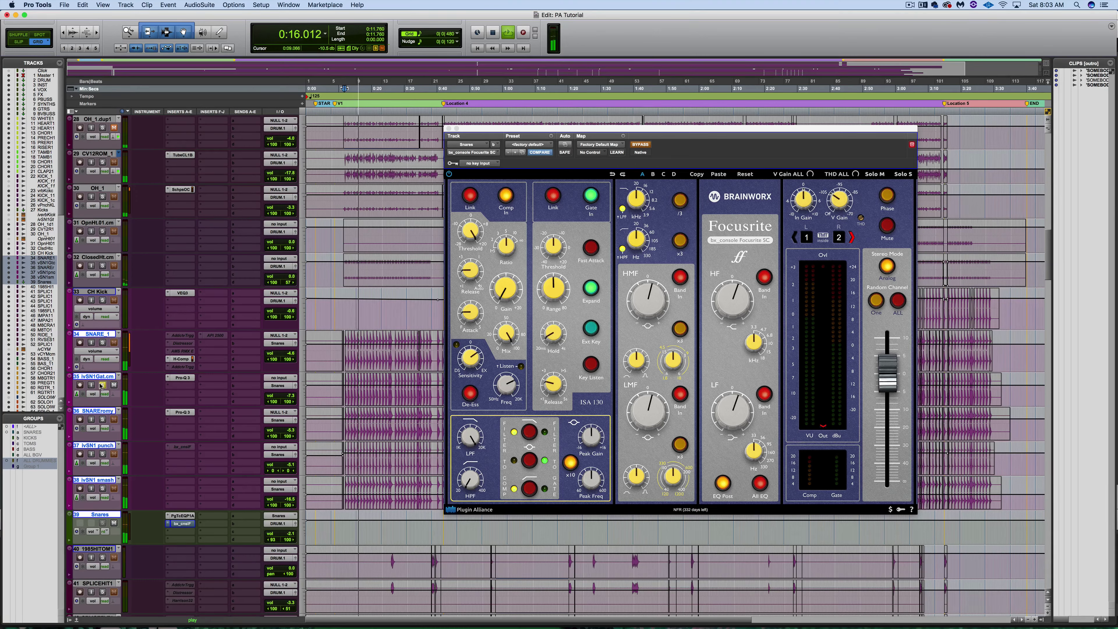
left_click(101, 420)
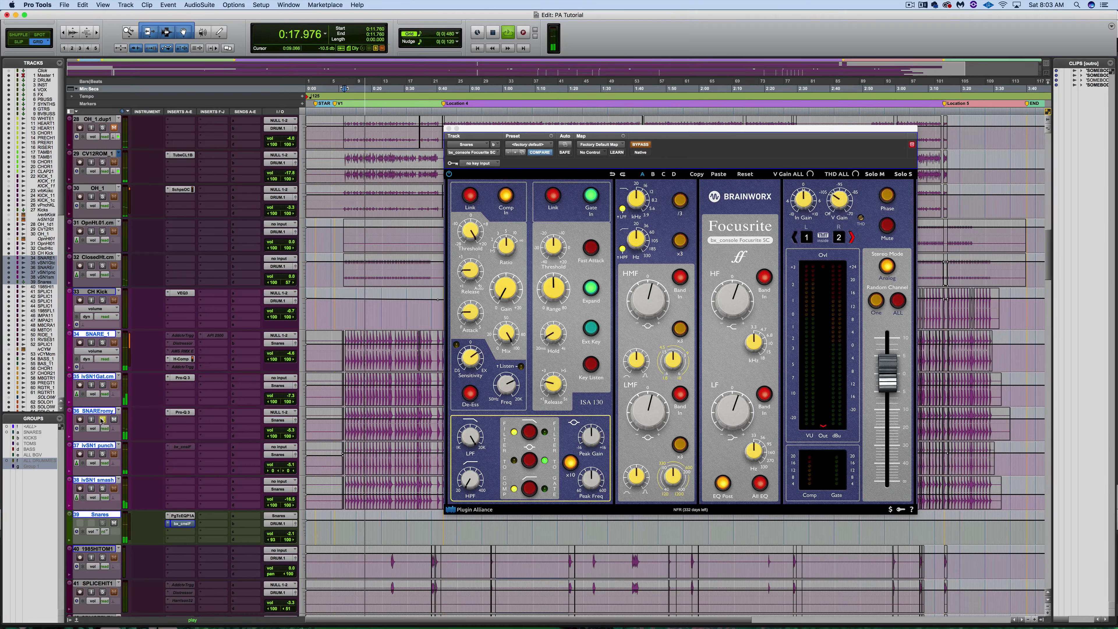
left_click(102, 454)
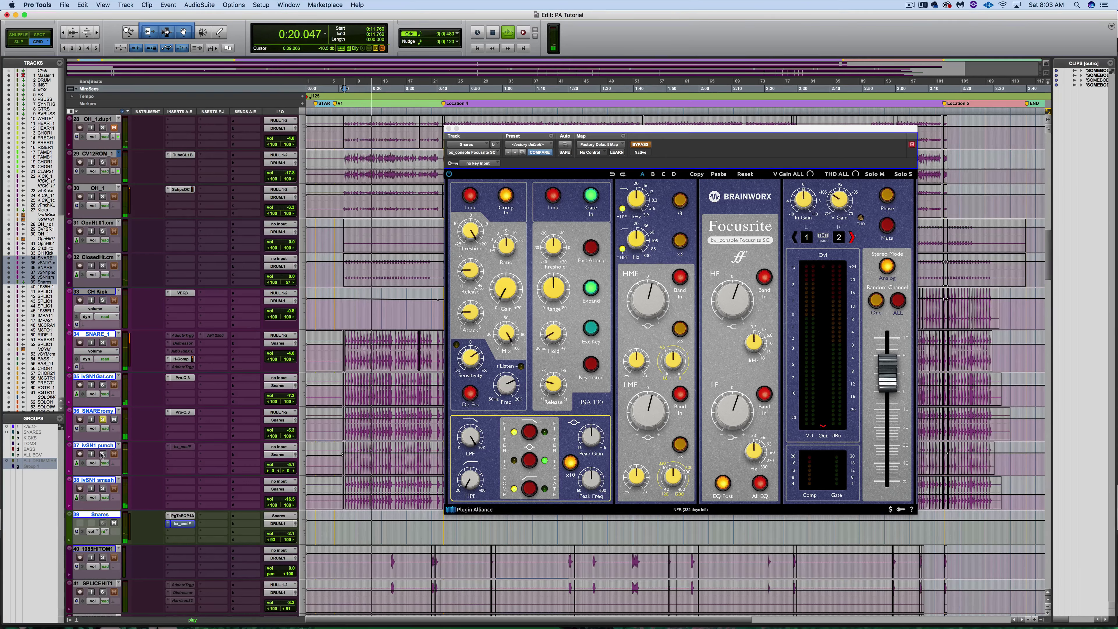
left_click(102, 489)
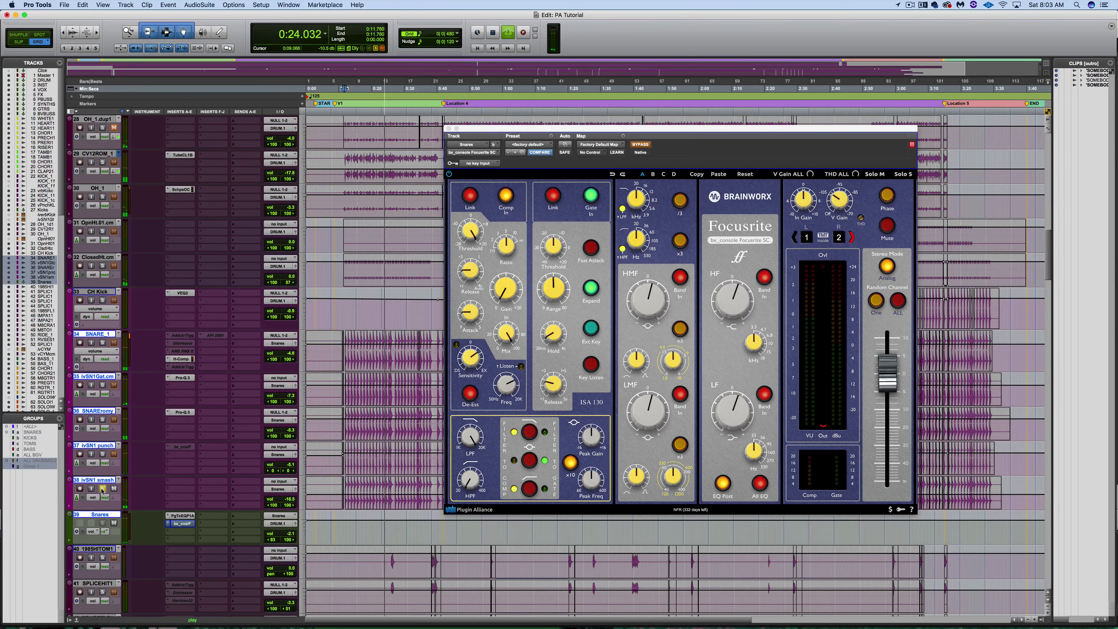
left_click(101, 343)
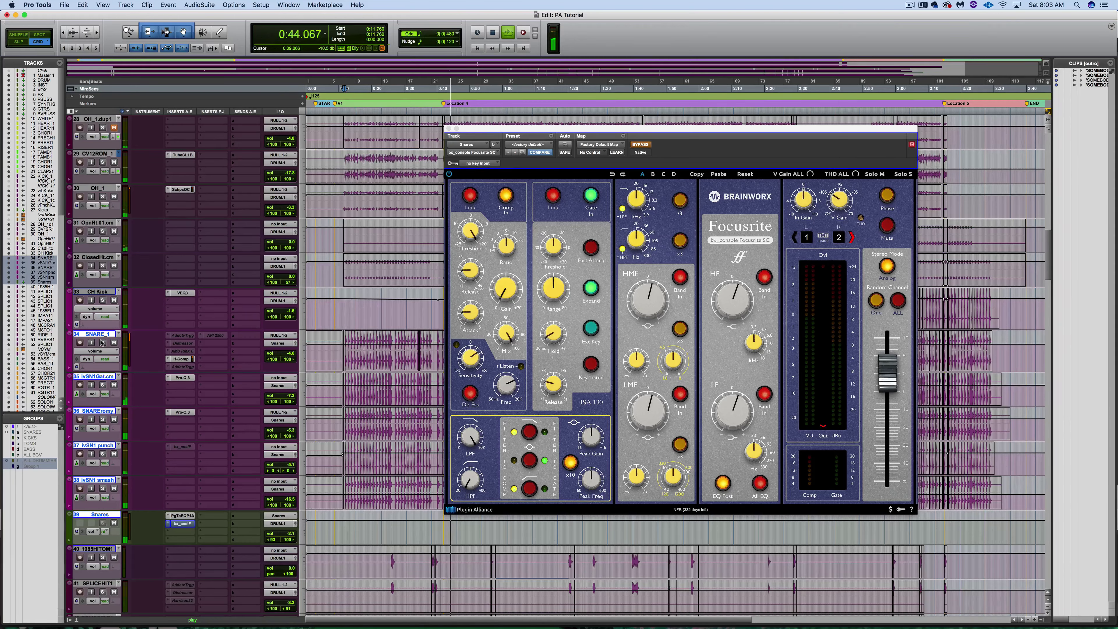
key("space")
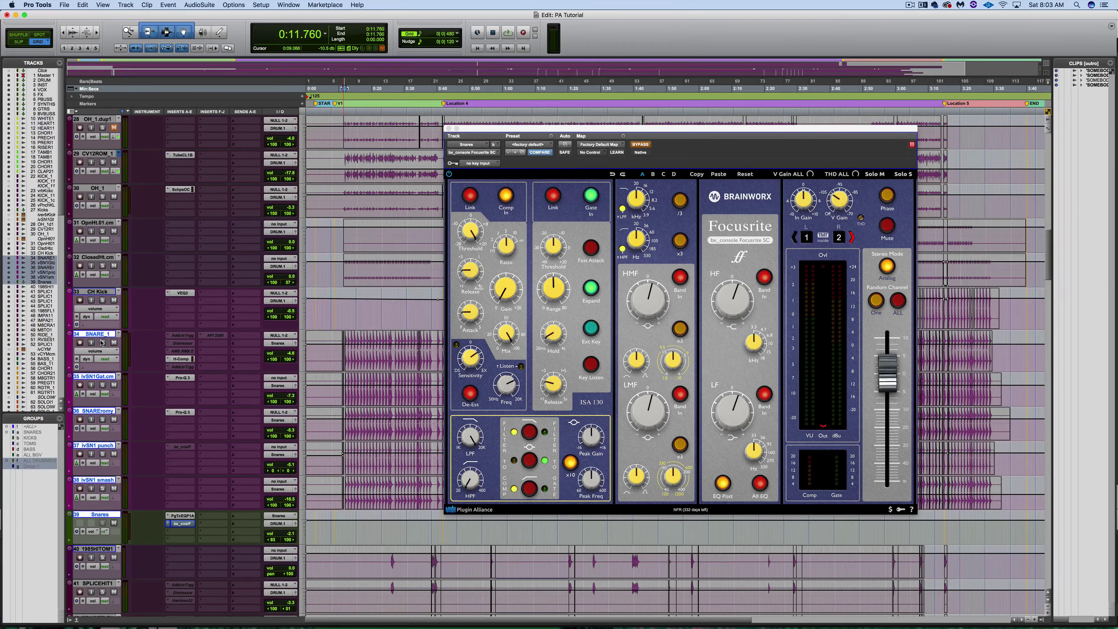
- Activate the Focusrite plug-in on the Snares bus and compare it with the bypassed sound during playback, continuing near Location 4
left_click(641, 145)
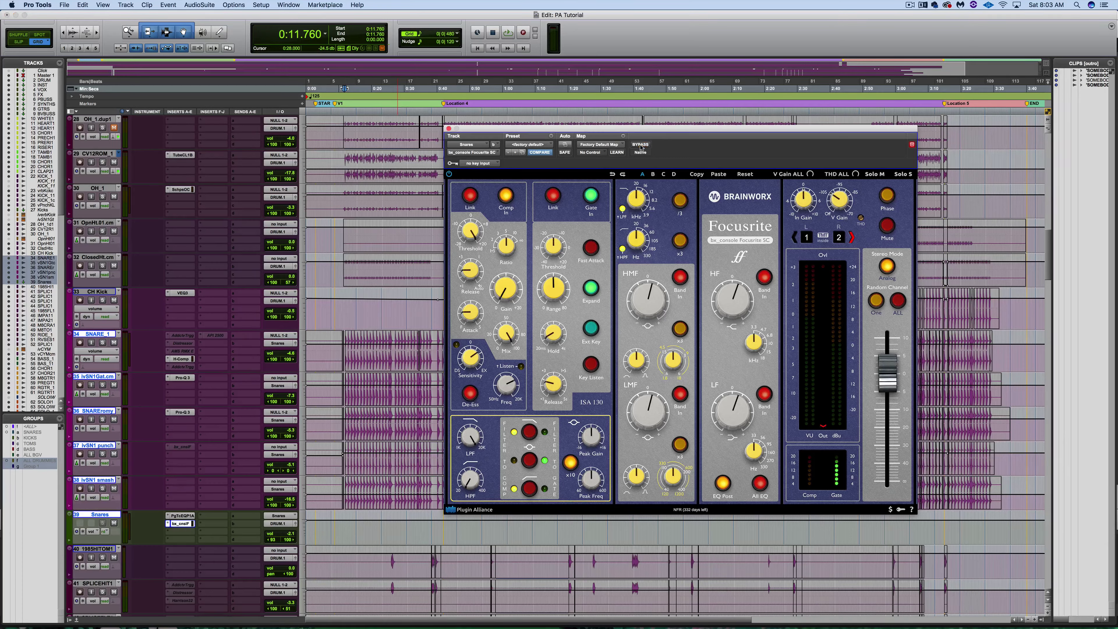
key("space")
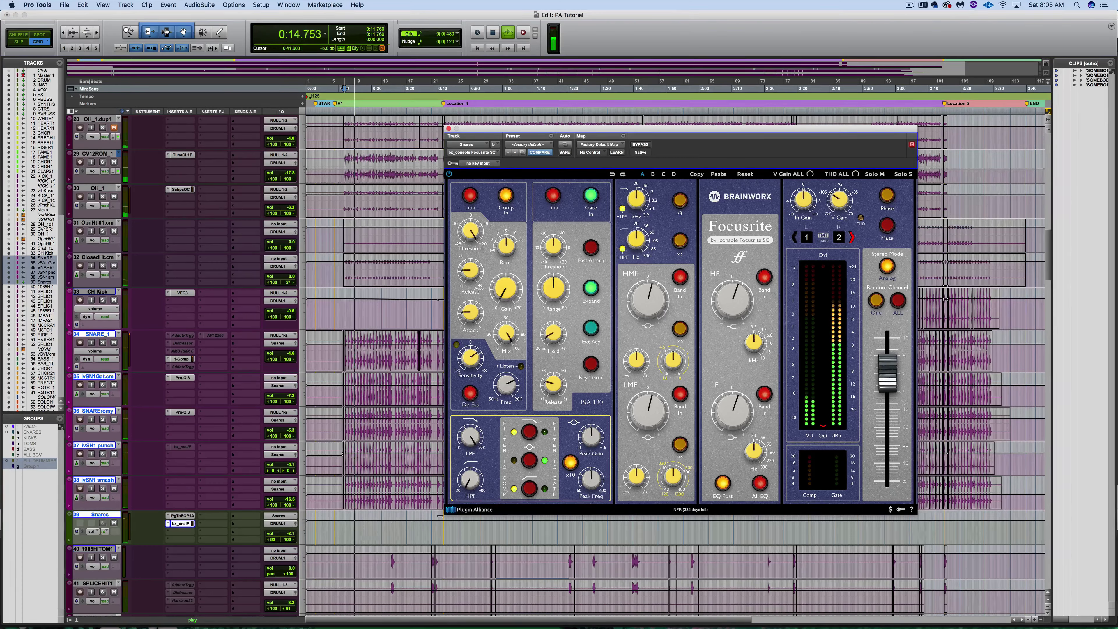
left_click(435, 526)
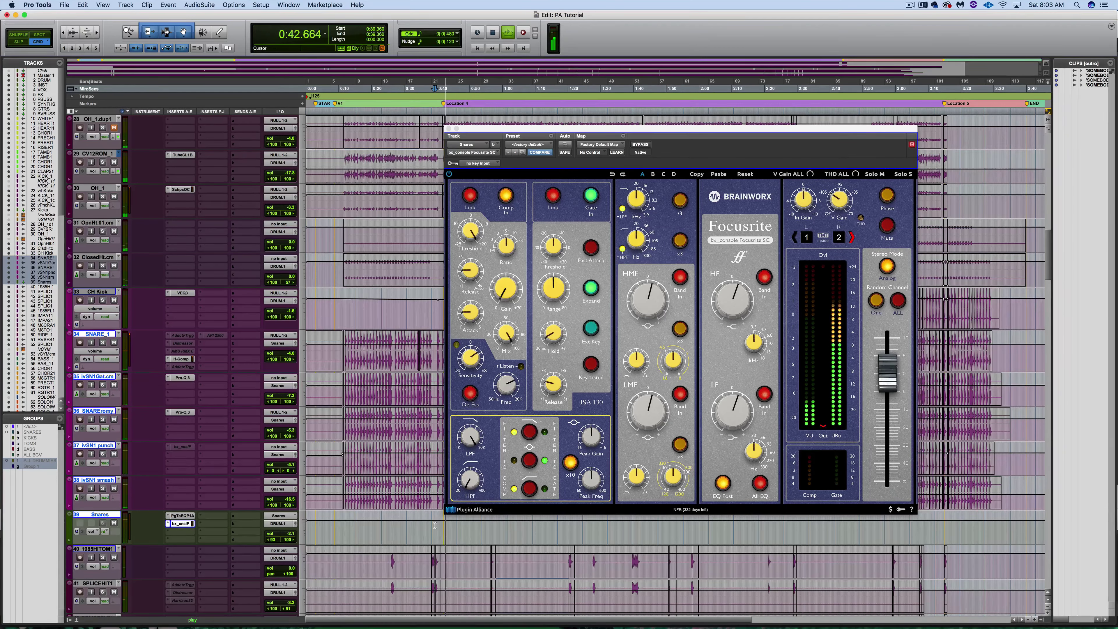
left_click(645, 146)
left_click(645, 146)
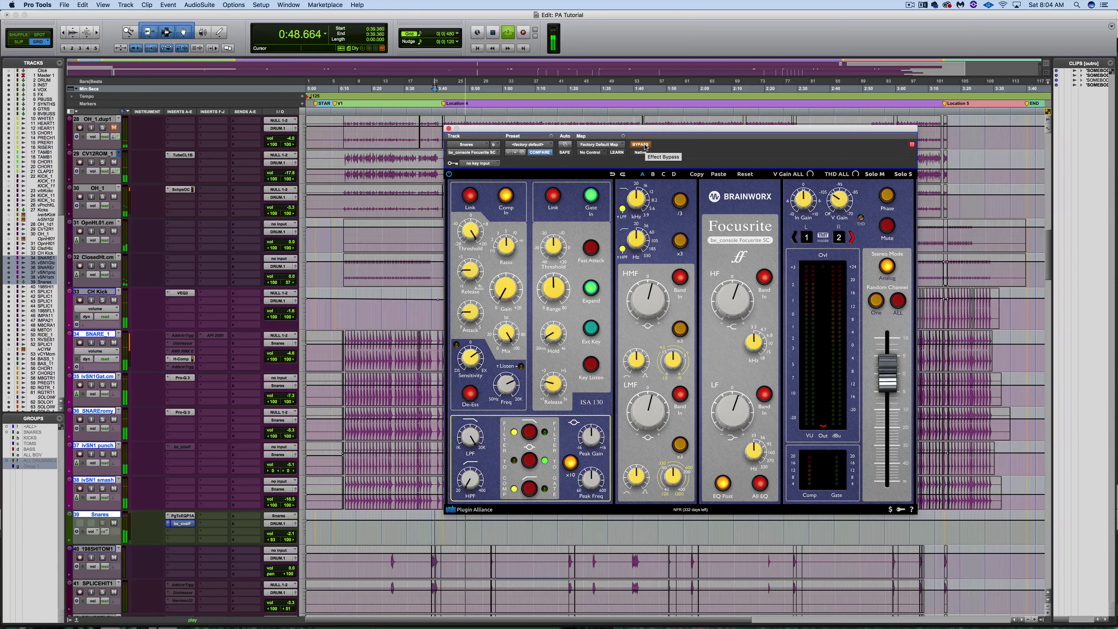
left_click(645, 146)
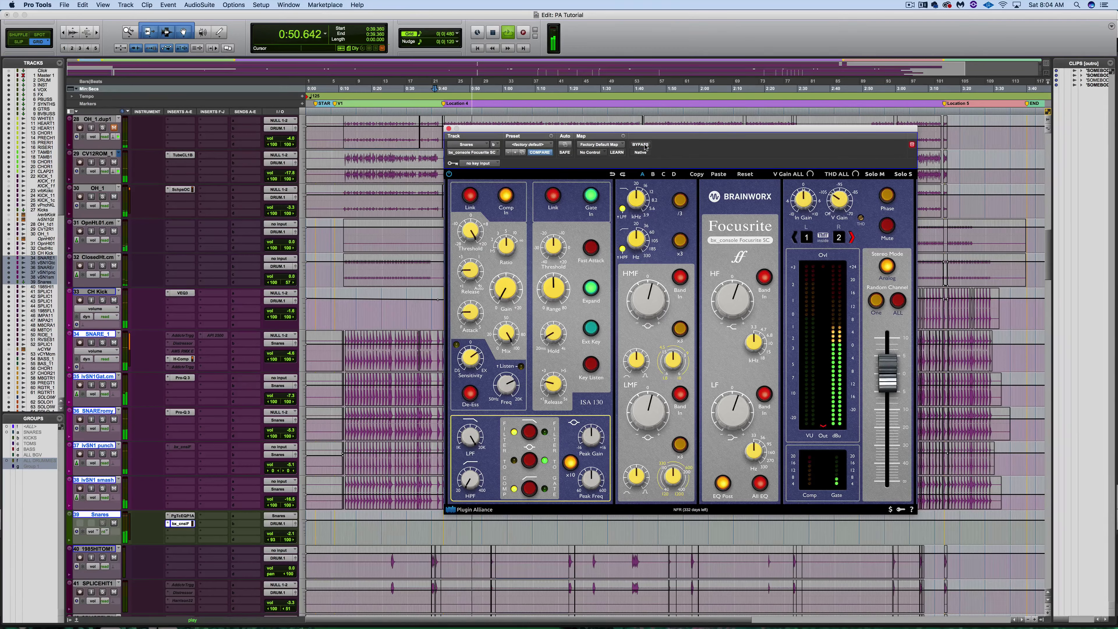
key("space")
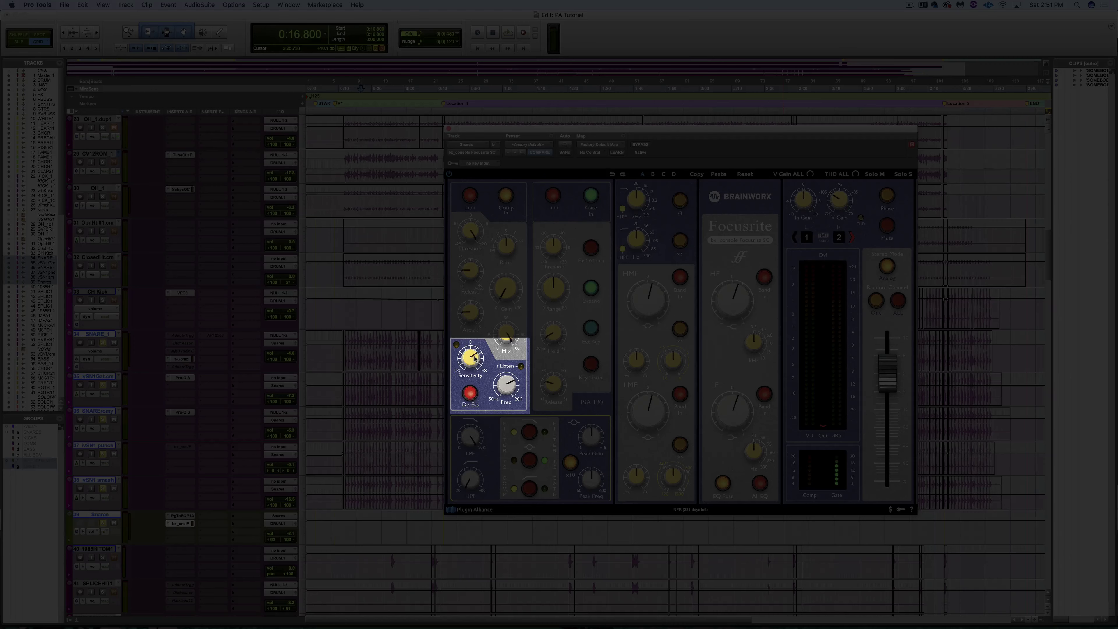
- Adjust the Focusrite de-esser's sensitivity during playback, briefly auditioning its frequency range with the Listen function
mouse_move(473, 357)
mouse_move(471, 353)
left_mouse_down()
mouse_move(467, 381)
mouse_move(470, 351)
left_mouse_up()
mouse_move(506, 386)
key("space")
mouse_move(471, 357)
left_mouse_down()
mouse_move(462, 401)
mouse_move(462, 346)
left_mouse_up()
left_click(522, 366)
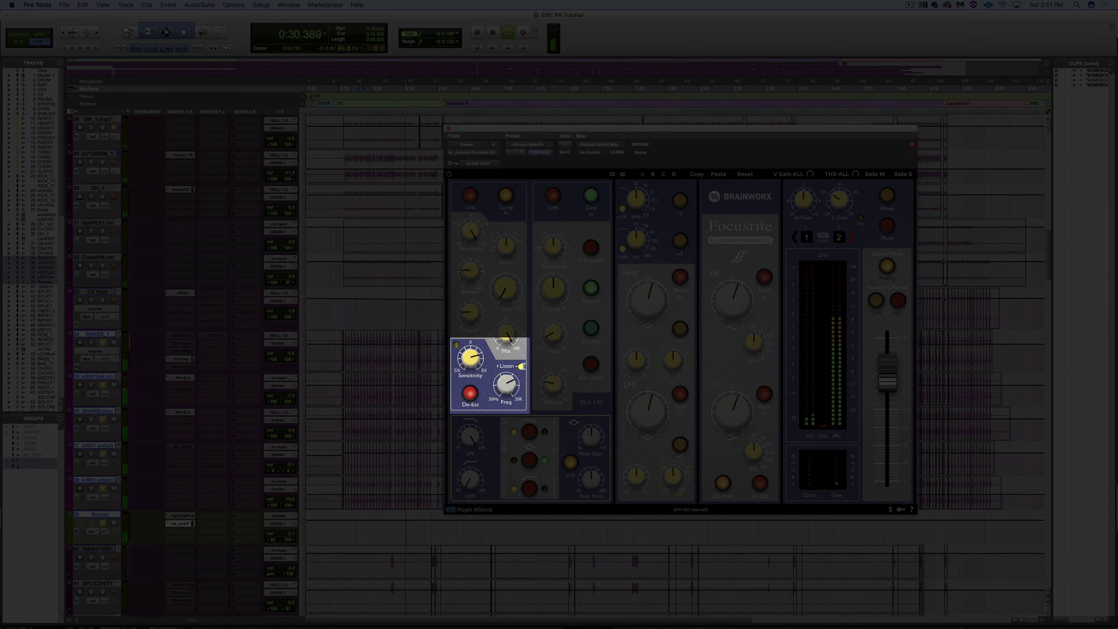
left_click(521, 366)
left_click_drag(469, 357, 471, 360)
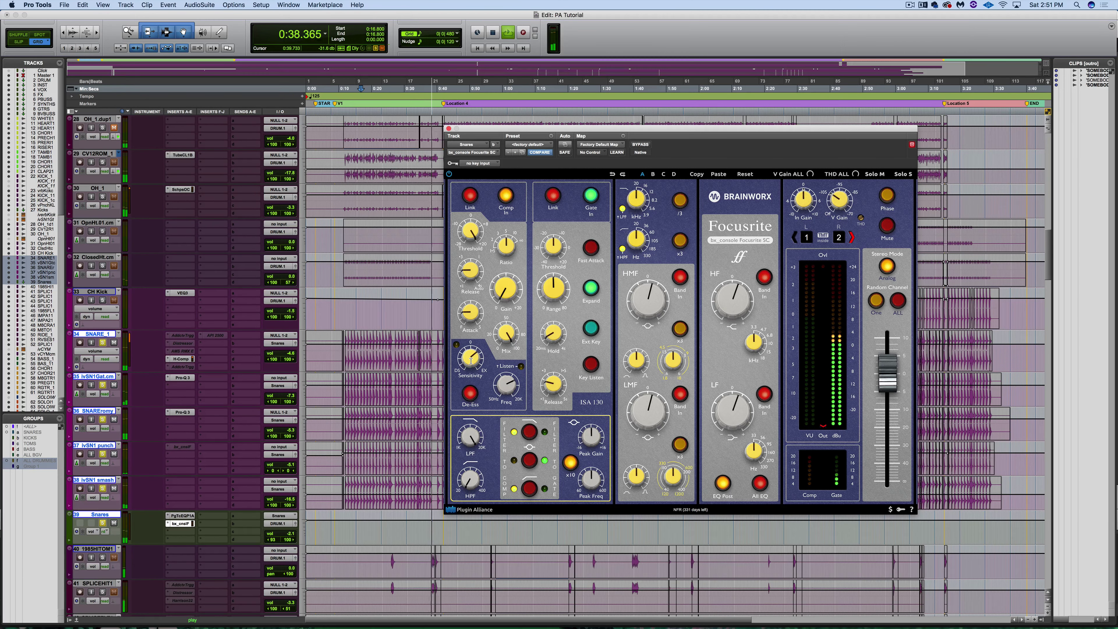
key("space")
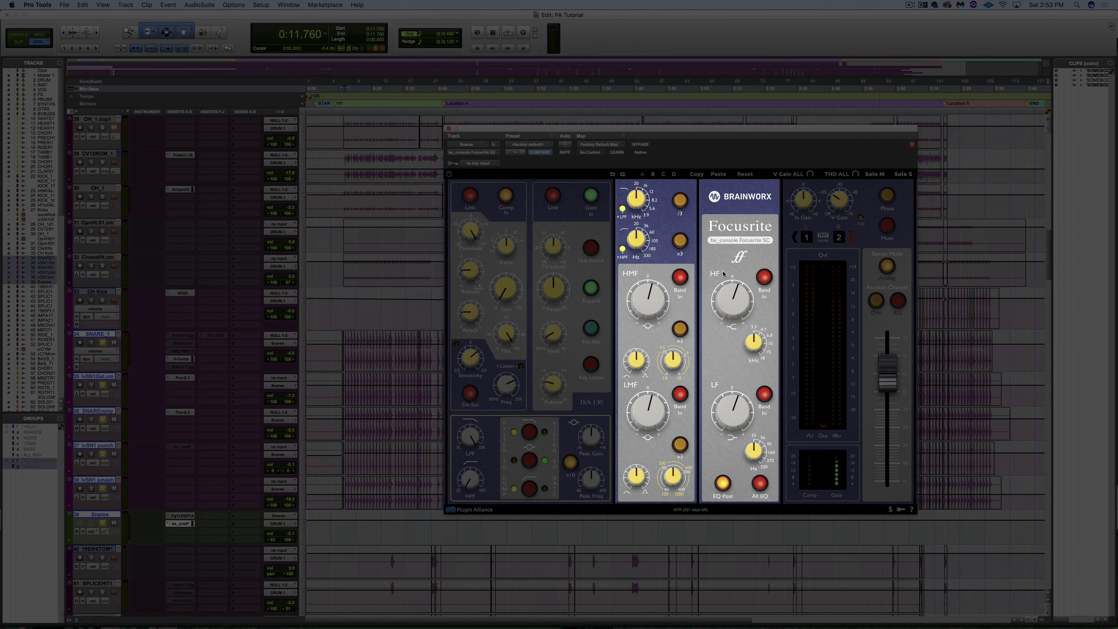
- Adjust the gains of the HMF, LMF, HF and LF equaliser bands on the Snares bus during playback
mouse_move(653, 308)
mouse_move(674, 360)
mouse_move(646, 410)
mouse_move(673, 477)
mouse_move(730, 309)
mouse_move(755, 346)
mouse_move(737, 416)
key("space")
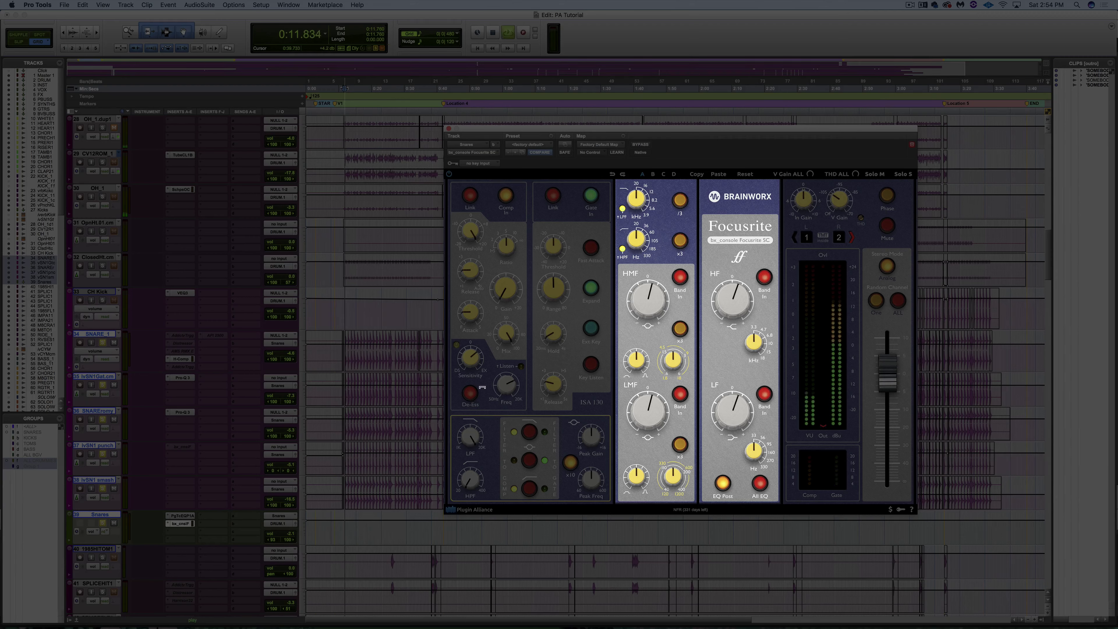
left_click_drag(656, 298, 653, 292)
mouse_move(648, 410)
left_mouse_down()
mouse_move(647, 434)
mouse_move(646, 384)
mouse_move(646, 399)
left_mouse_up()
mouse_move(734, 300)
left_mouse_down()
mouse_move(737, 344)
mouse_move(735, 305)
left_mouse_up()
mouse_move(733, 405)
left_mouse_down()
mouse_move(731, 441)
mouse_move(732, 399)
left_mouse_up()
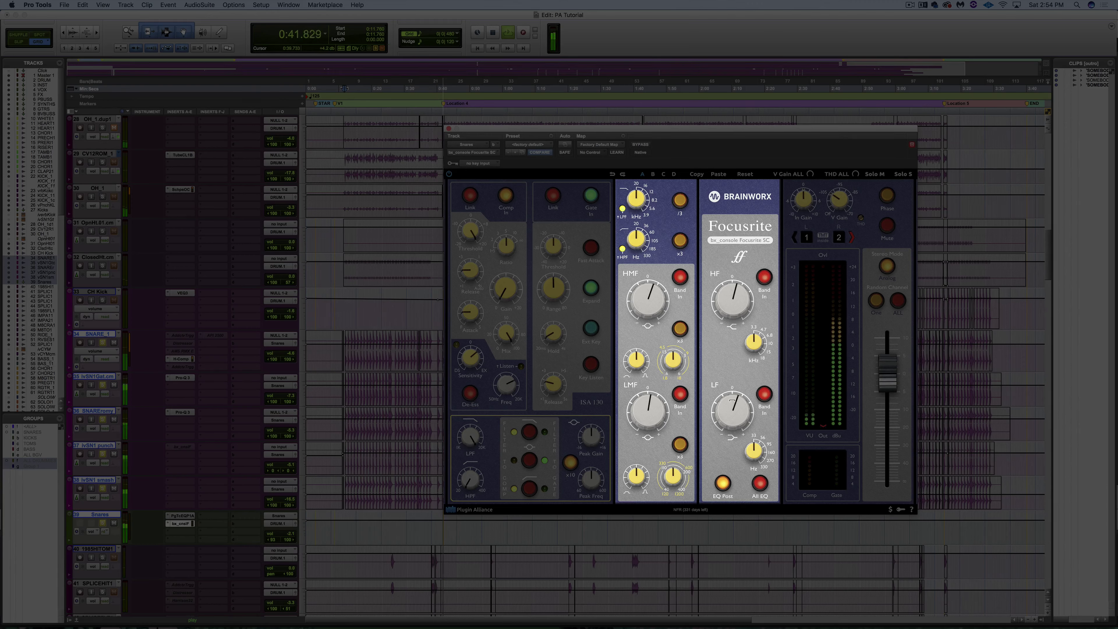
- Compare the equalised snares with the Focusrite plug-in bypassed and active, and replay the processed snares
left_click(641, 145)
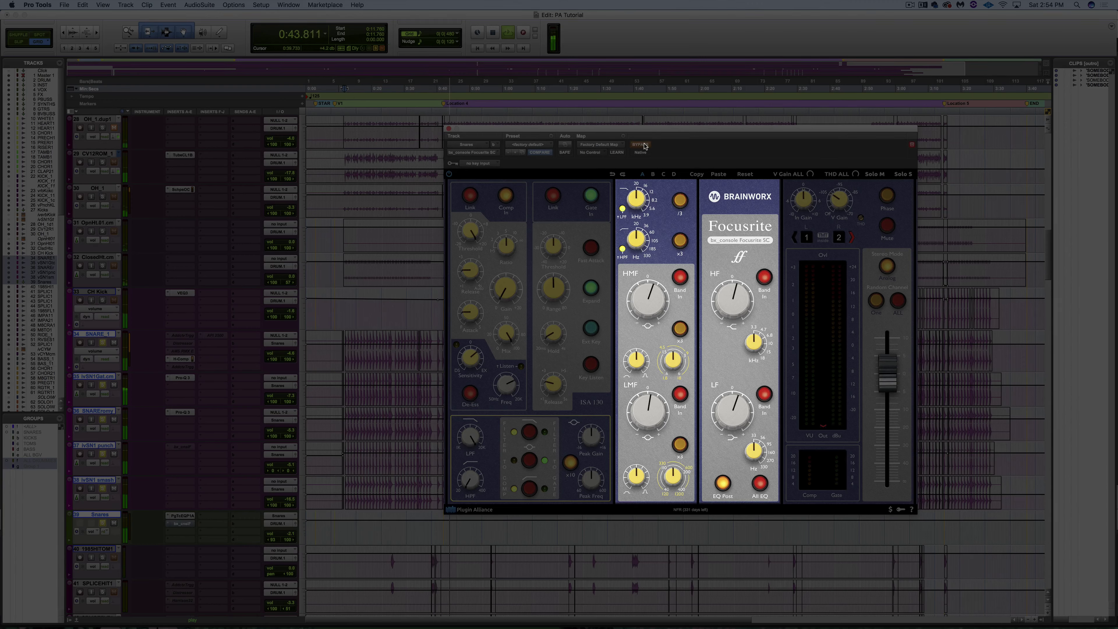
left_click(644, 146)
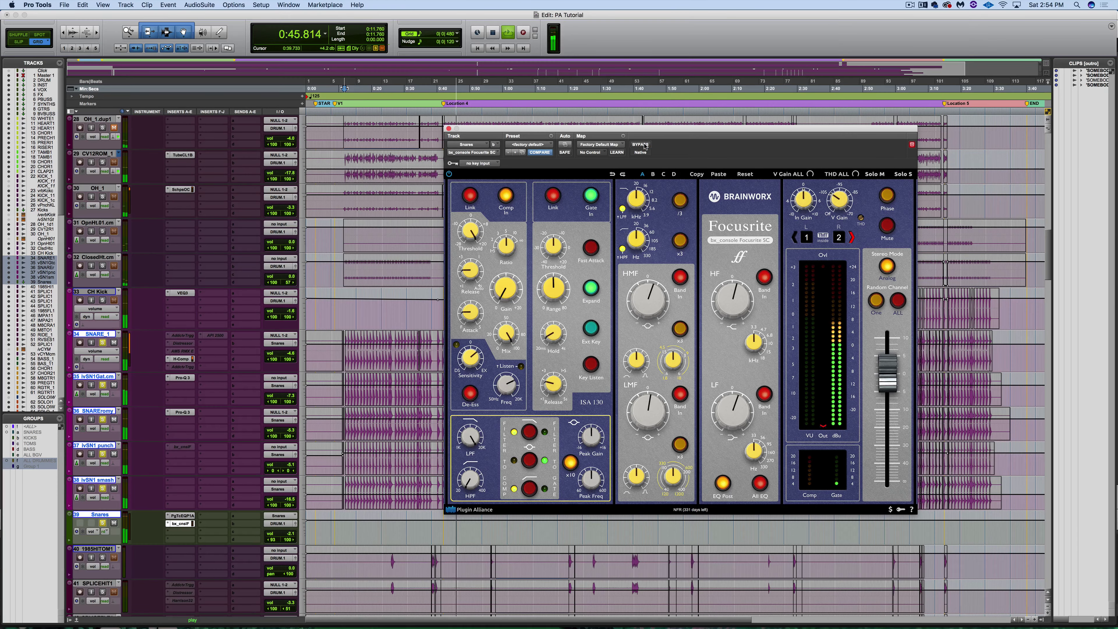
key("space")
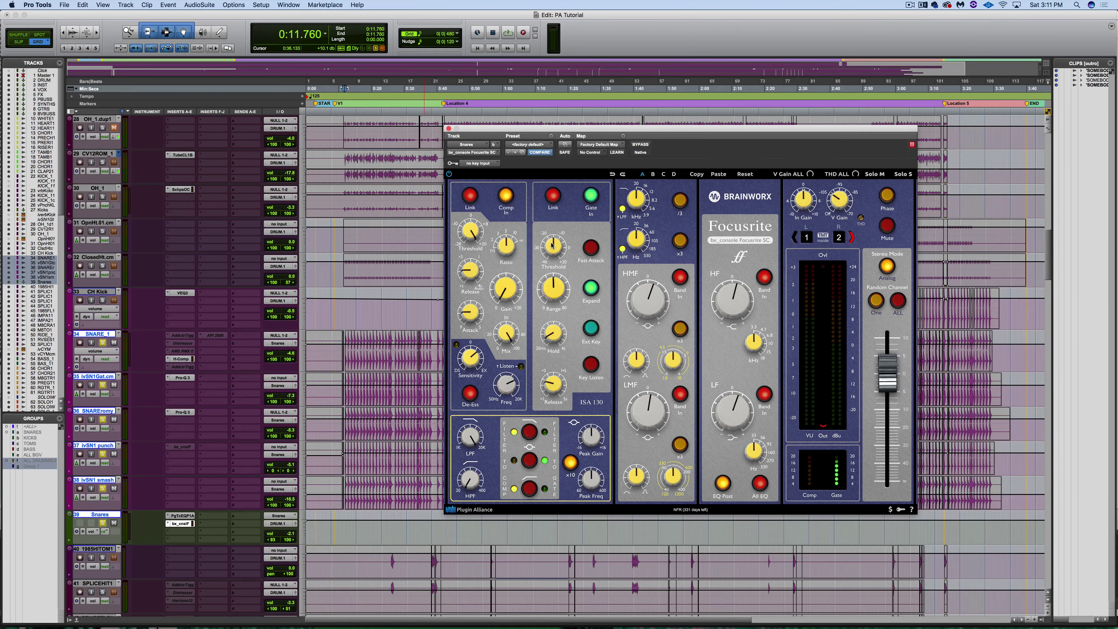
key("space")
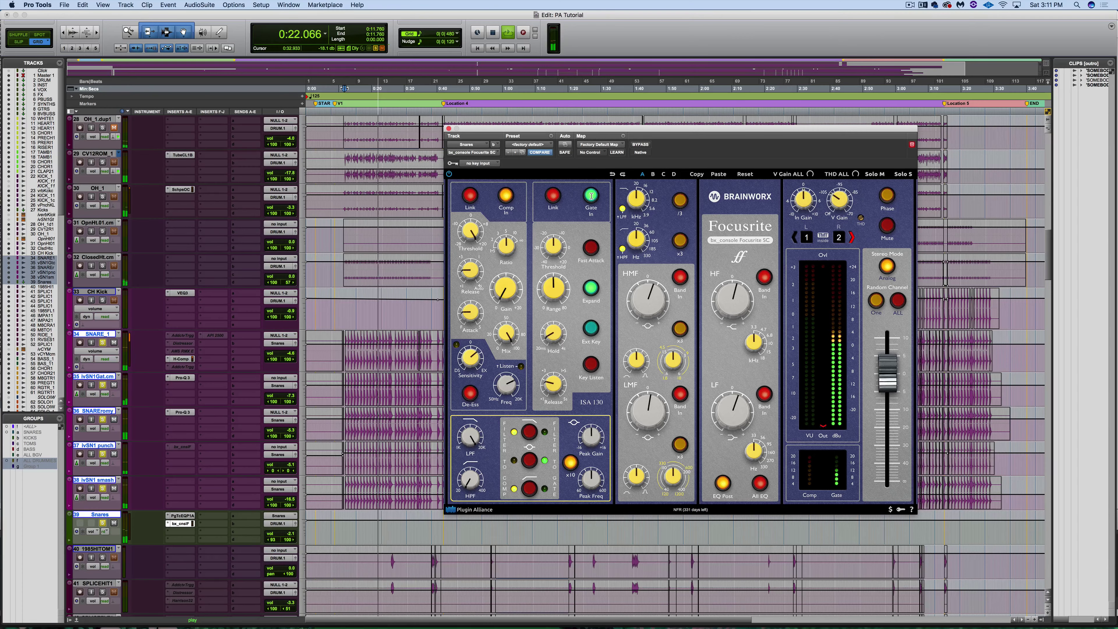
key("space")
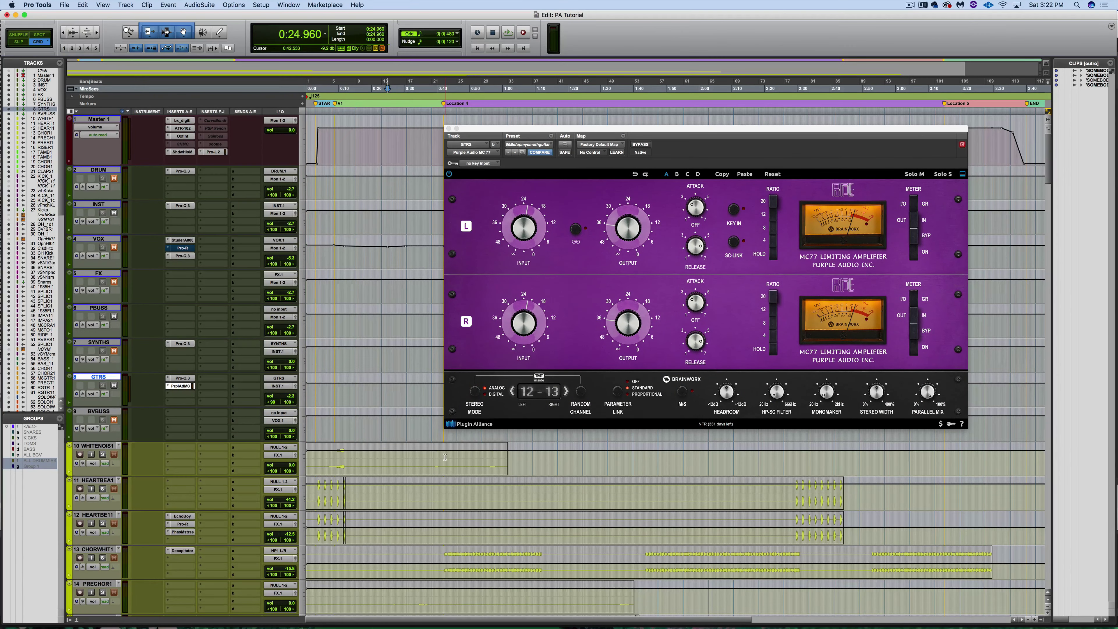
- Play from the start of Location 4 and compare the GTRS bus with the Purple Audio MC77 bypassed and active
left_click(445, 457)
left_click(701, 208)
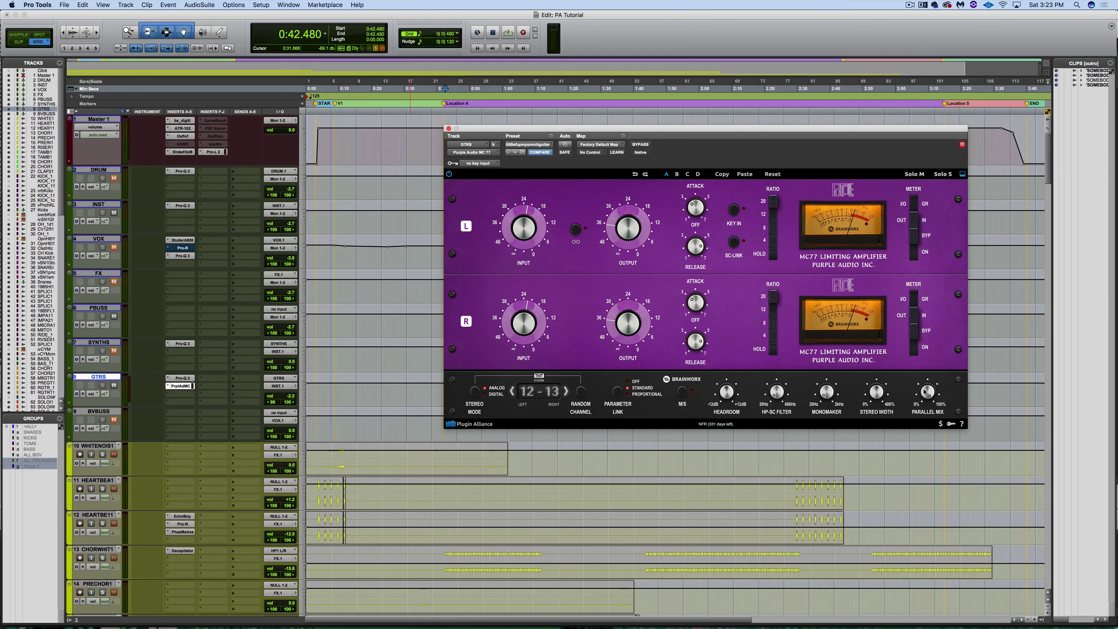
mouse_move(930, 393)
key("space")
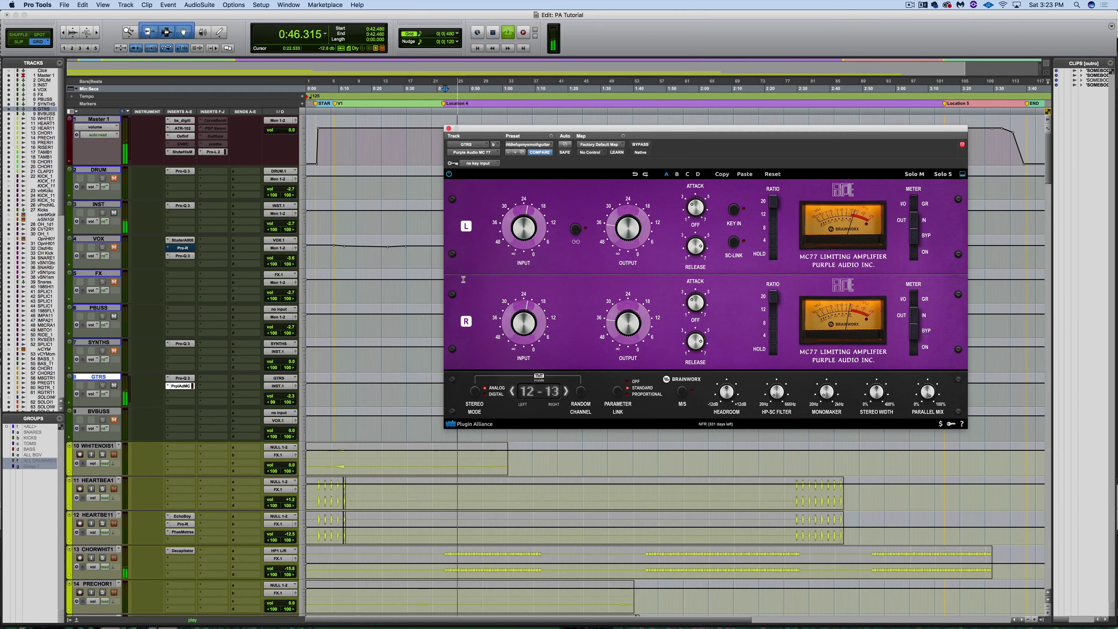
left_click(641, 145)
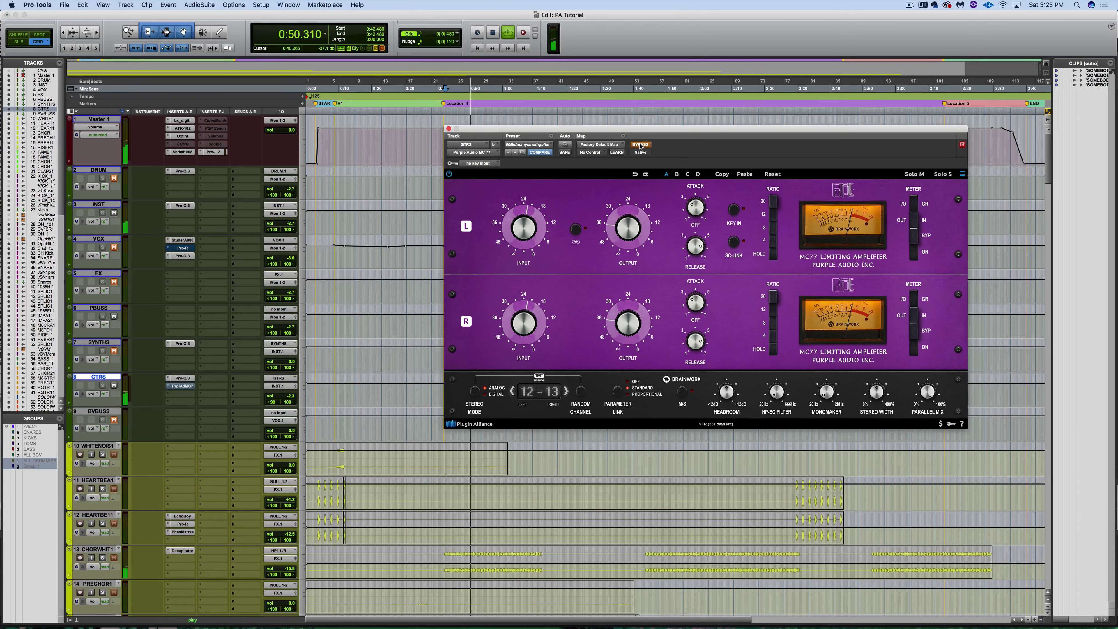
left_click(641, 144)
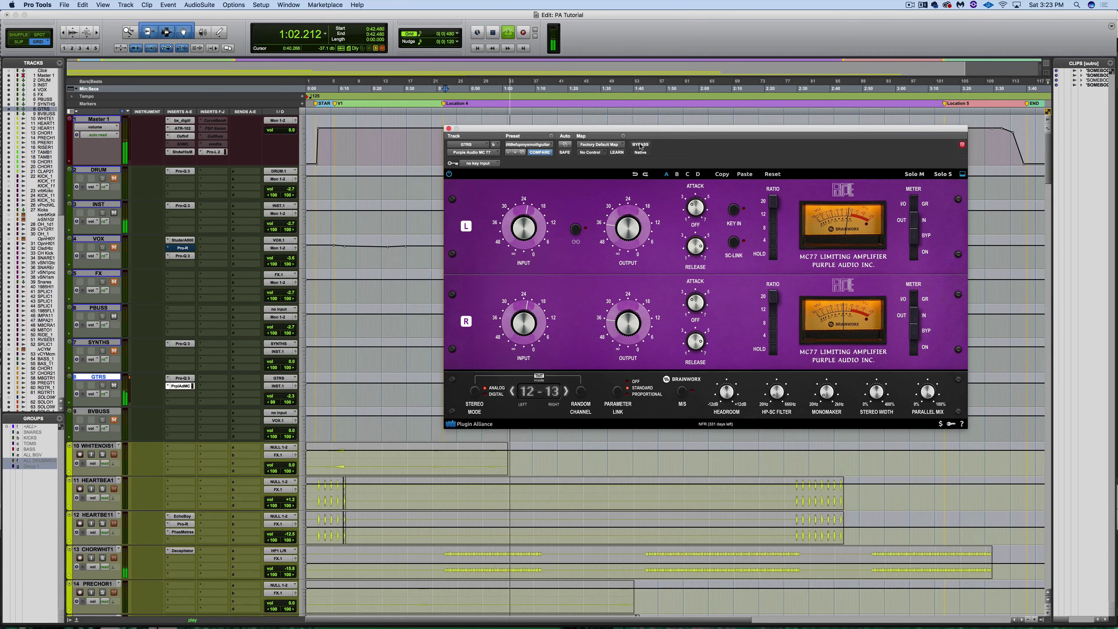
left_click(641, 145)
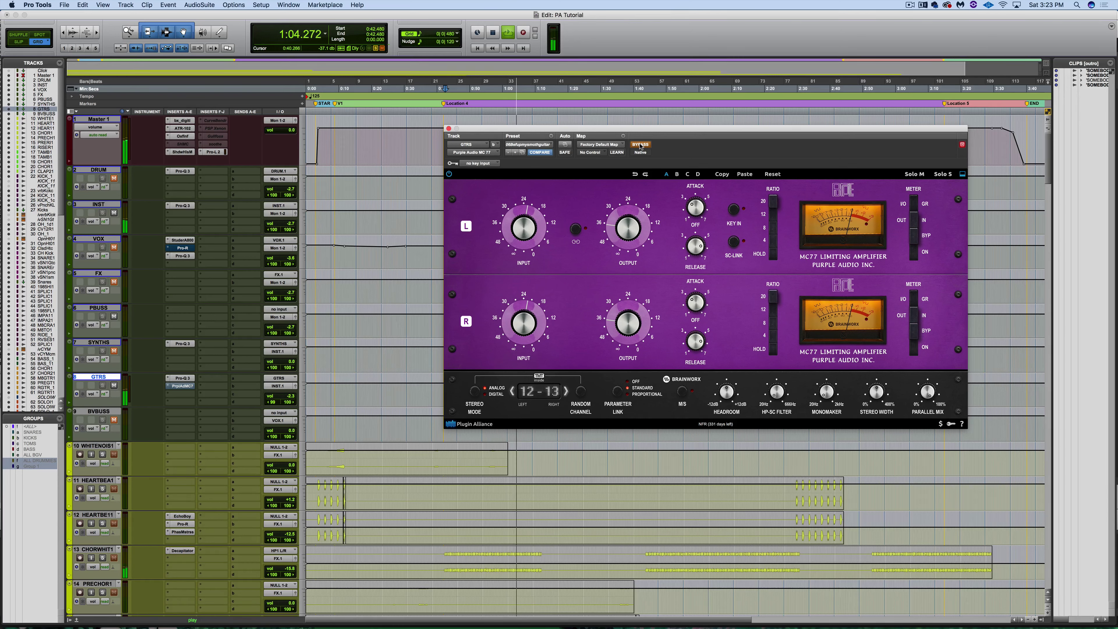
left_click(641, 145)
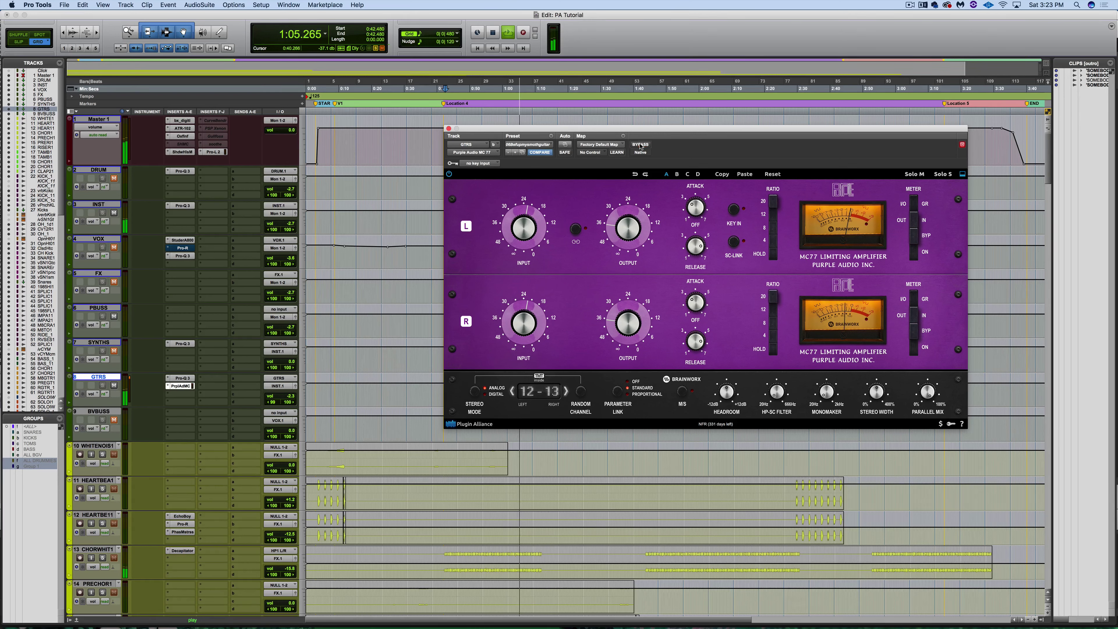
- Unmute the DRUM bus and compare the guitars with the MC77 bypassed and active against the drums
left_click(116, 180)
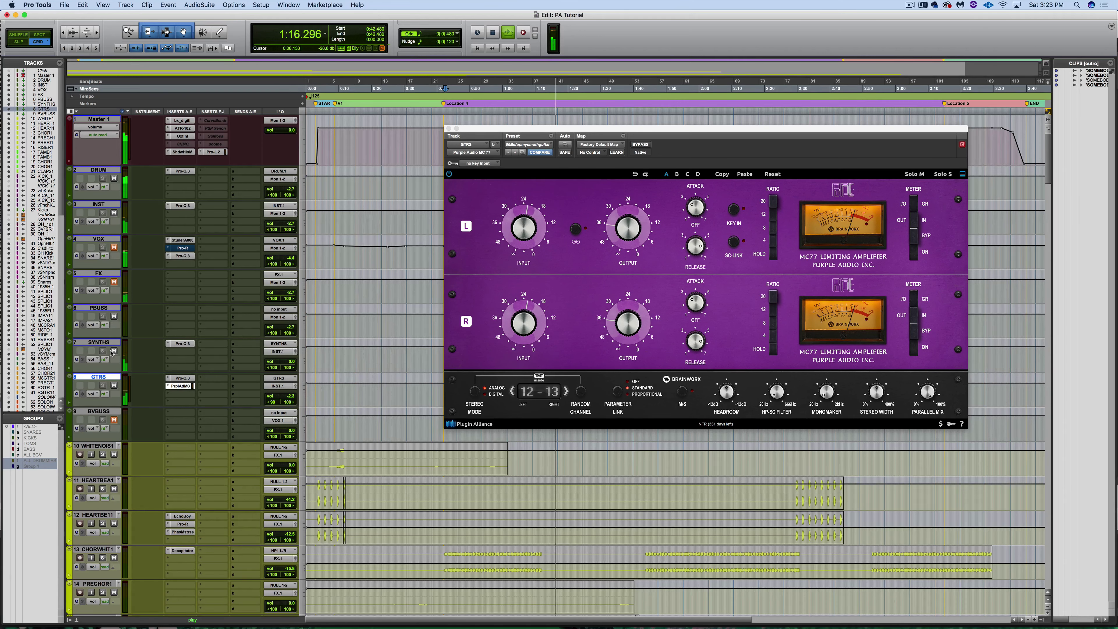
left_click(640, 145)
left_click(640, 144)
key("space")
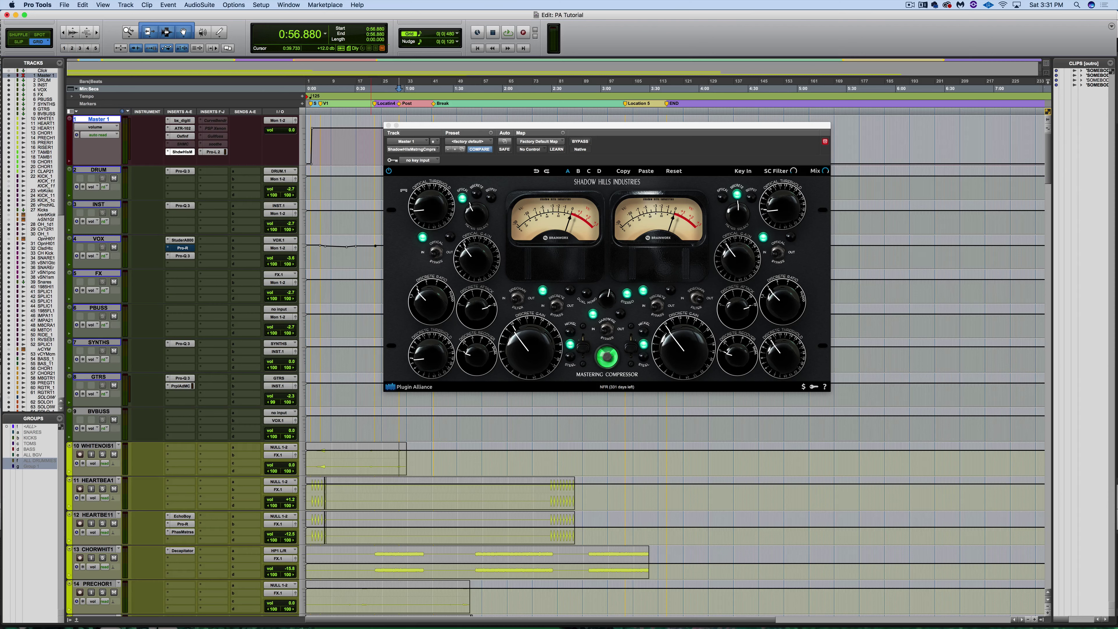
- Examine the optical threshold and sidechain filter of the Shadow Hills Mastering Compressor on Master 1
left_click(438, 208)
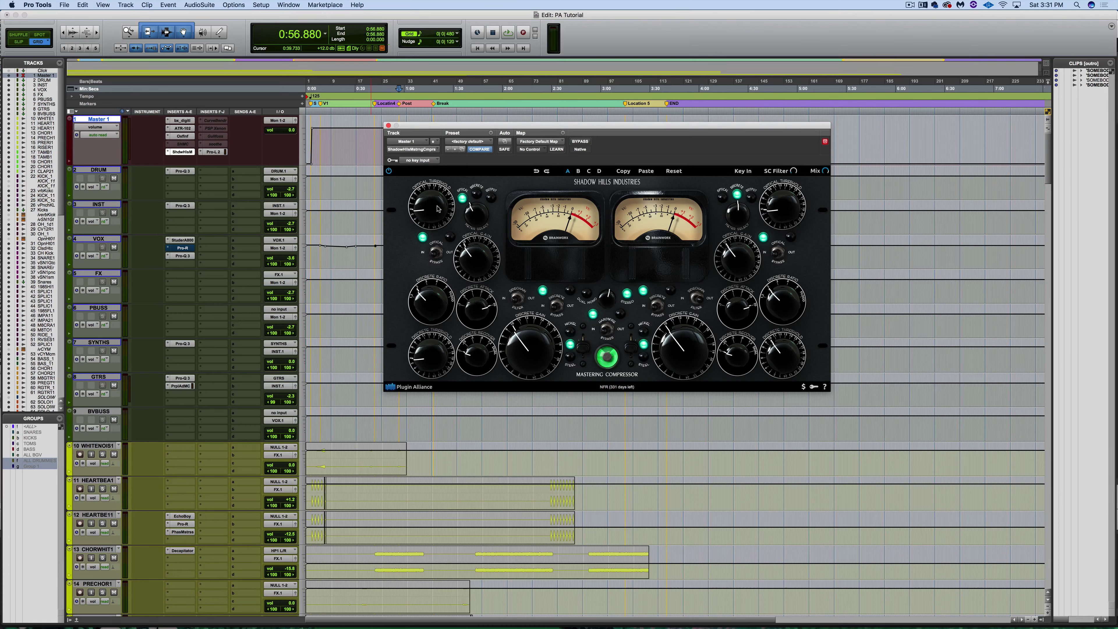
mouse_move(438, 208)
left_mouse_down()
mouse_move(441, 187)
mouse_move(435, 209)
left_mouse_up()
mouse_move(795, 171)
- Try the different output transformer settings on the Shadow Hills compressor and finish on nickel
left_click(582, 329)
left_click(581, 346)
left_click(581, 354)
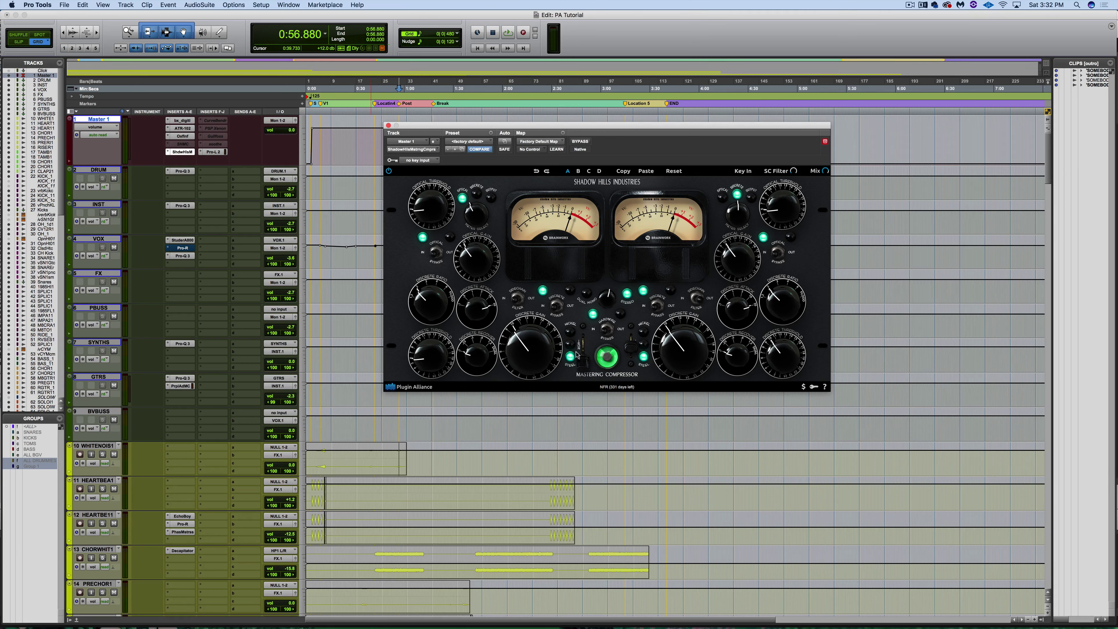
left_click(578, 353)
left_click(578, 334)
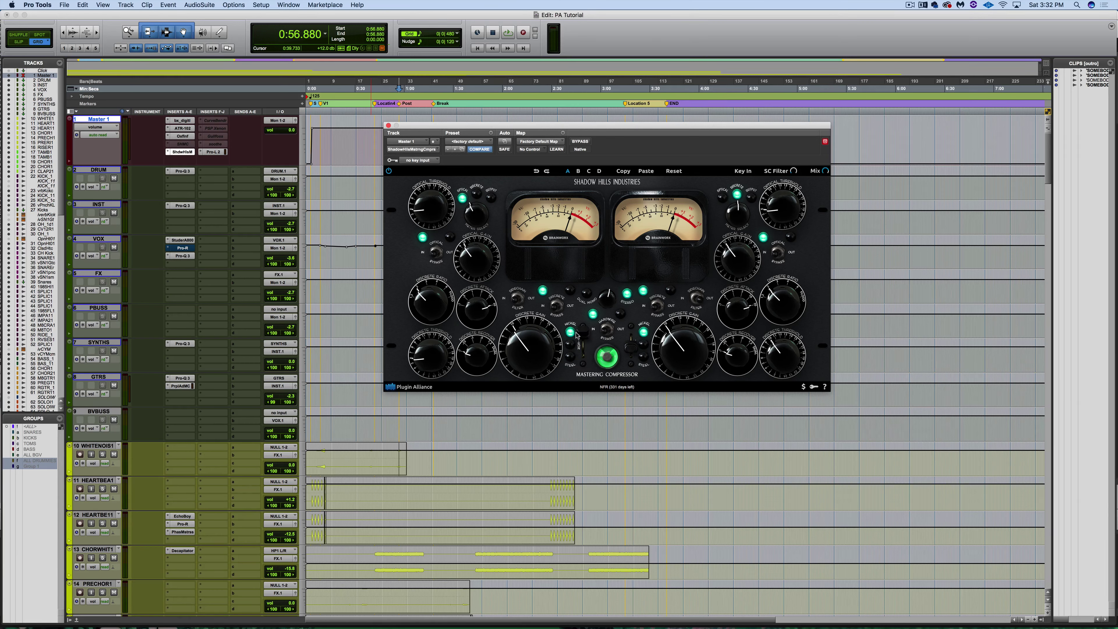
- Switch the Shadow Hills output transformer through its metal options again and return it to nickel
left_click(576, 342)
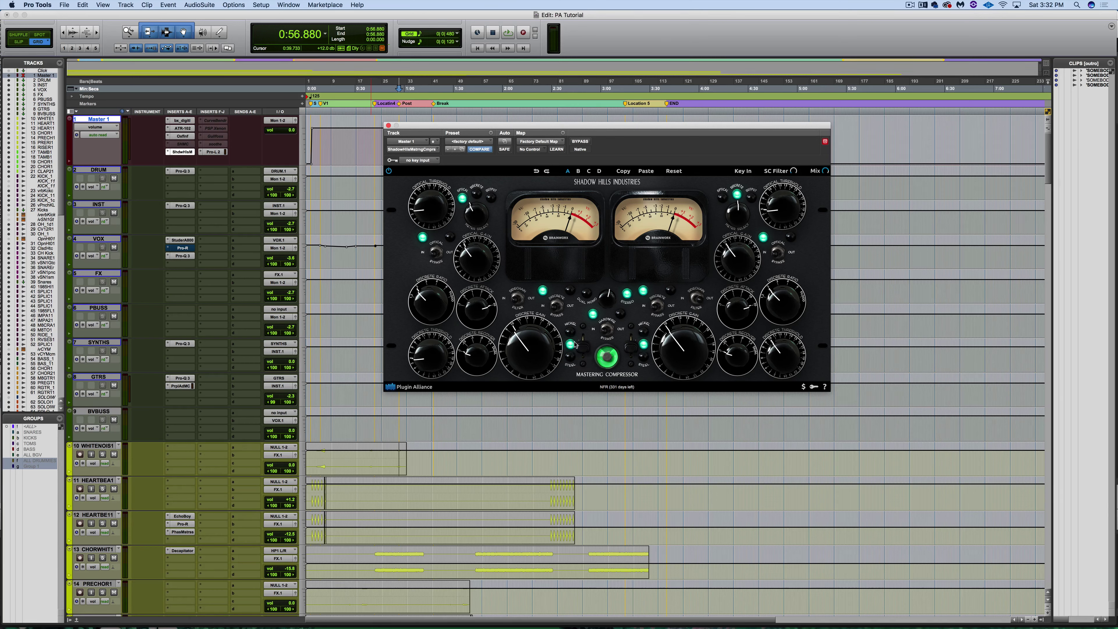
left_click(575, 357)
left_click(573, 351)
left_click(573, 340)
left_click(573, 342)
- Play from the Post marker and compare the full mix with the Shadow Hills compressor bypassed and active
left_click(399, 106)
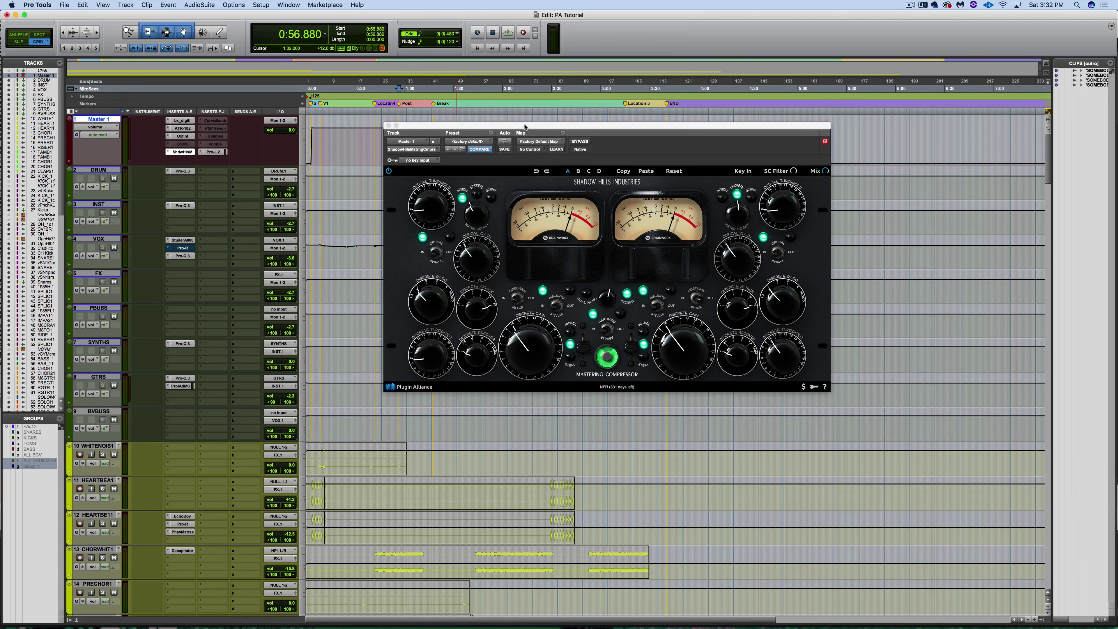
left_click(580, 142)
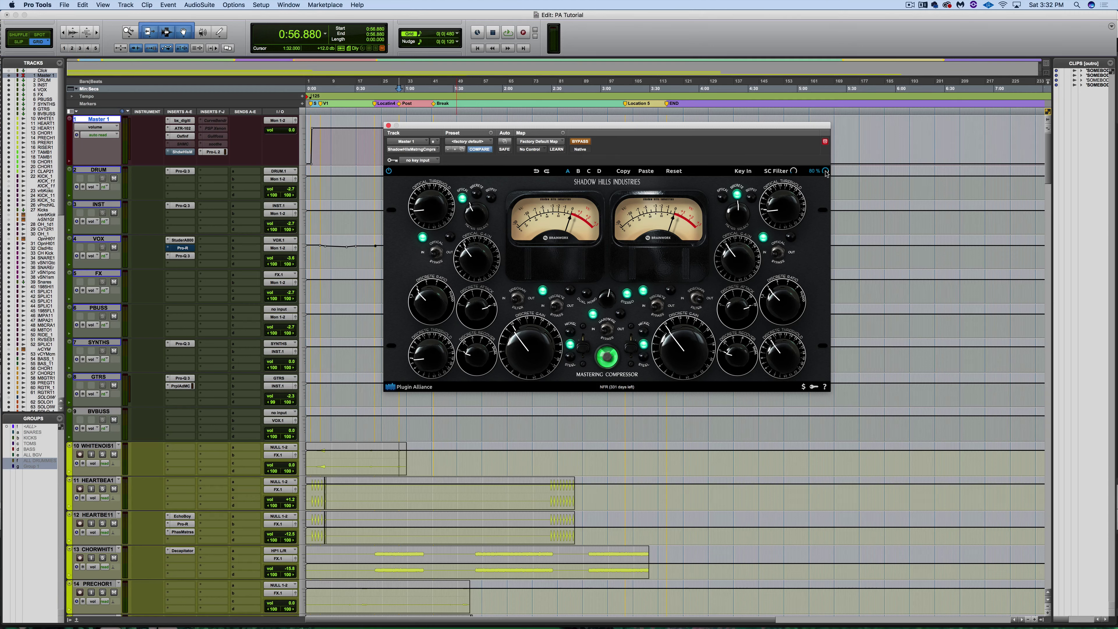
mouse_move(826, 174)
left_mouse_down()
mouse_move(815, 225)
mouse_move(815, 149)
mouse_move(814, 163)
left_mouse_up()
key("space")
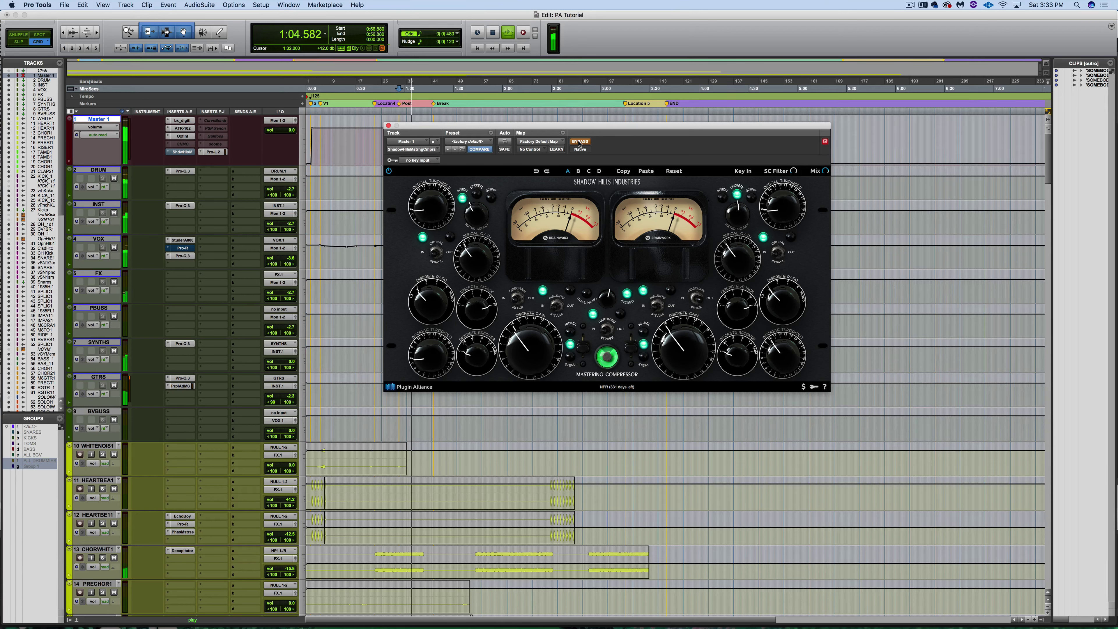
left_click(580, 142)
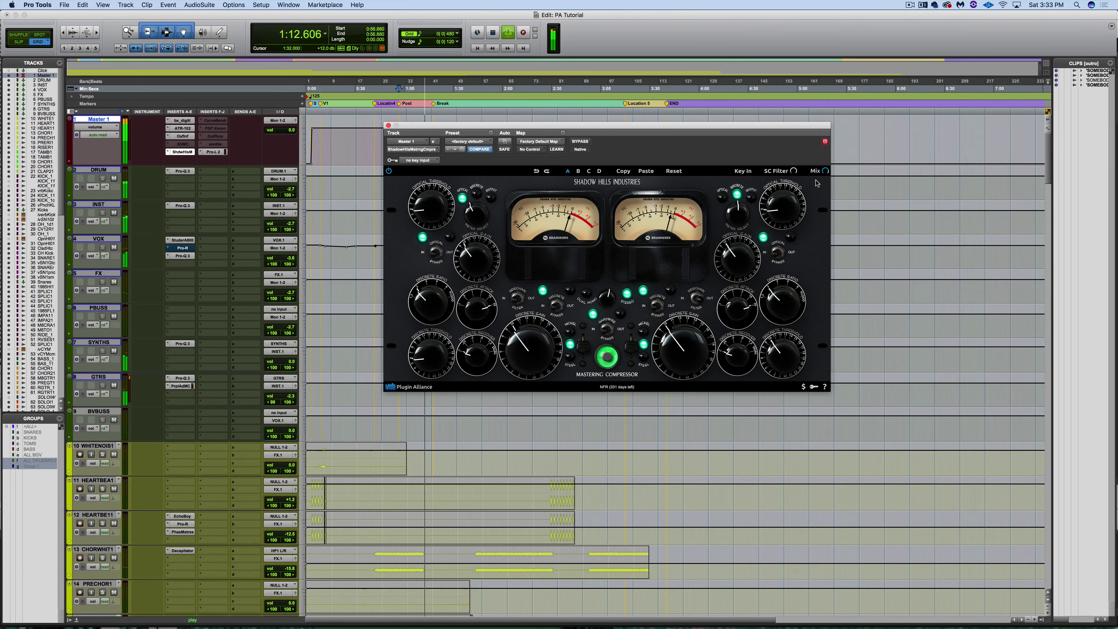
mouse_move(825, 173)
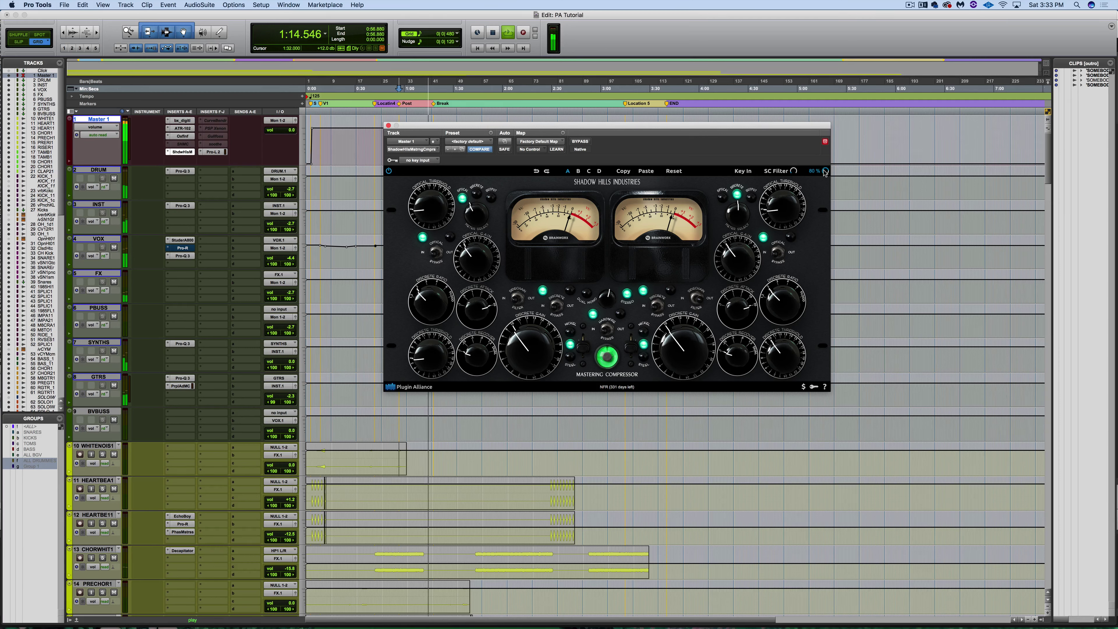
key("space")
- Replay the Post section, check the compressor's mix amount, and compare the master with processing active and bypassed
left_click(401, 107)
key("space")
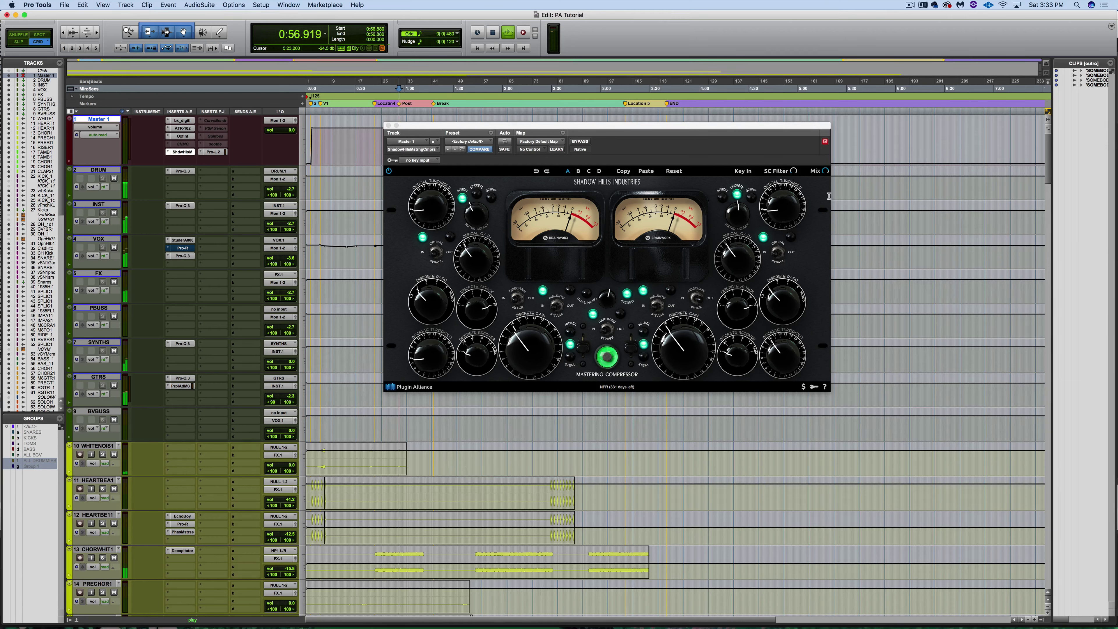
left_click(825, 172)
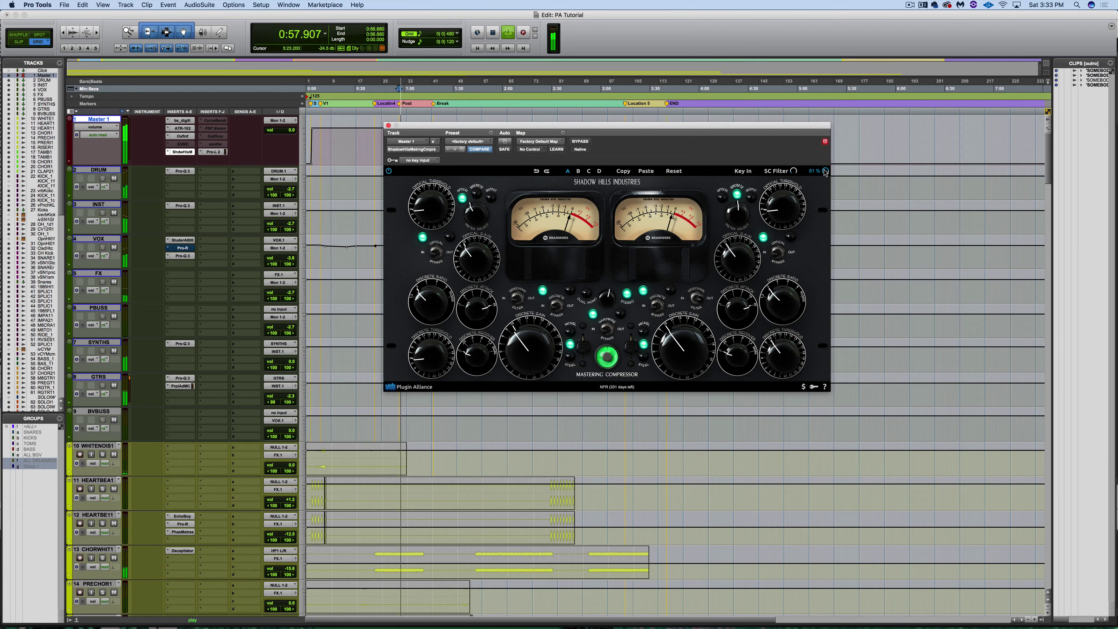
left_click(580, 142)
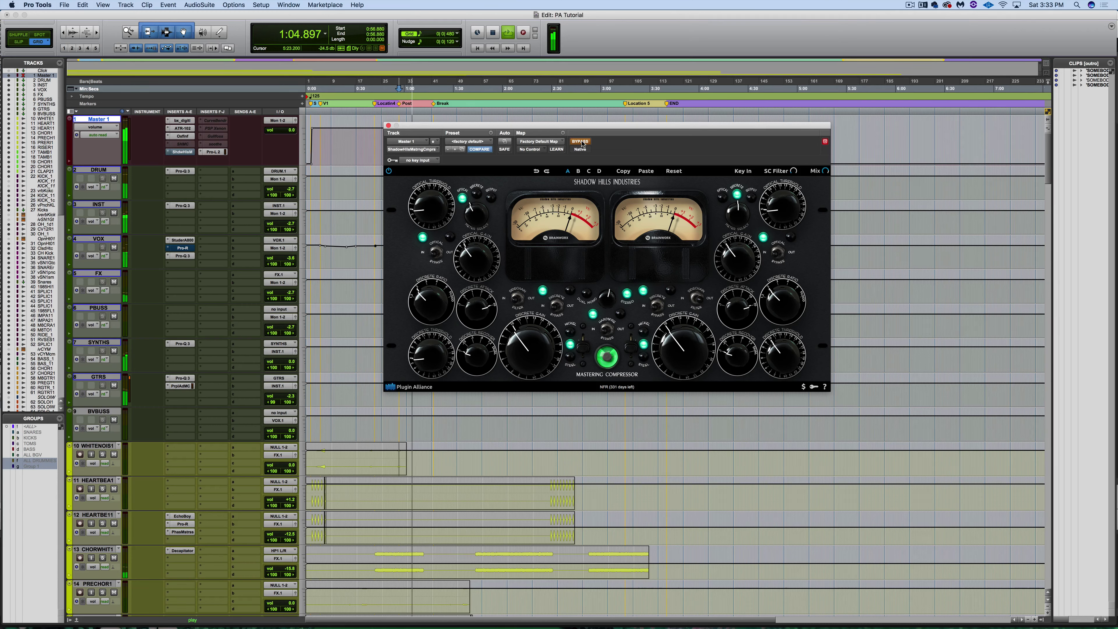
left_click(580, 141)
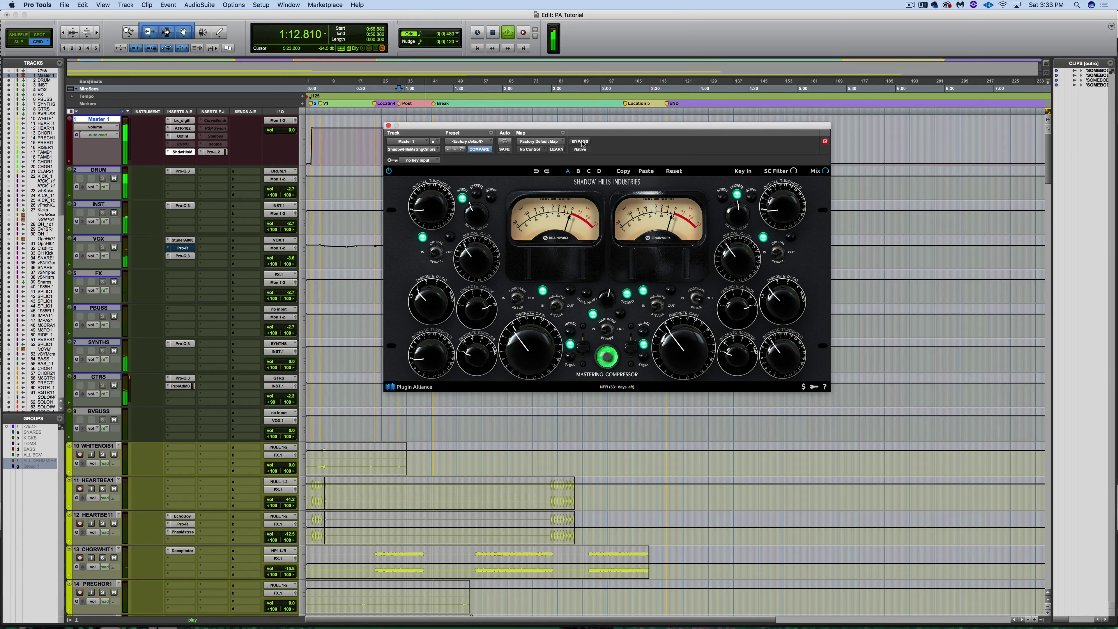
key("space")
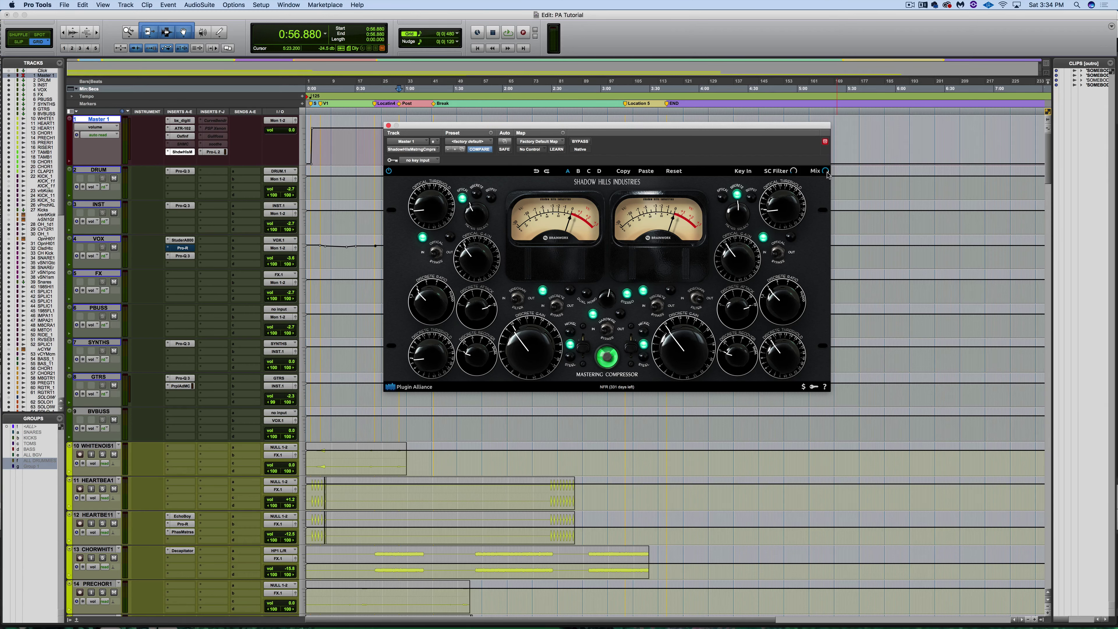
- Replay the Post section with the compressor active and adjust its wet/dry mix amount while listening
key("space")
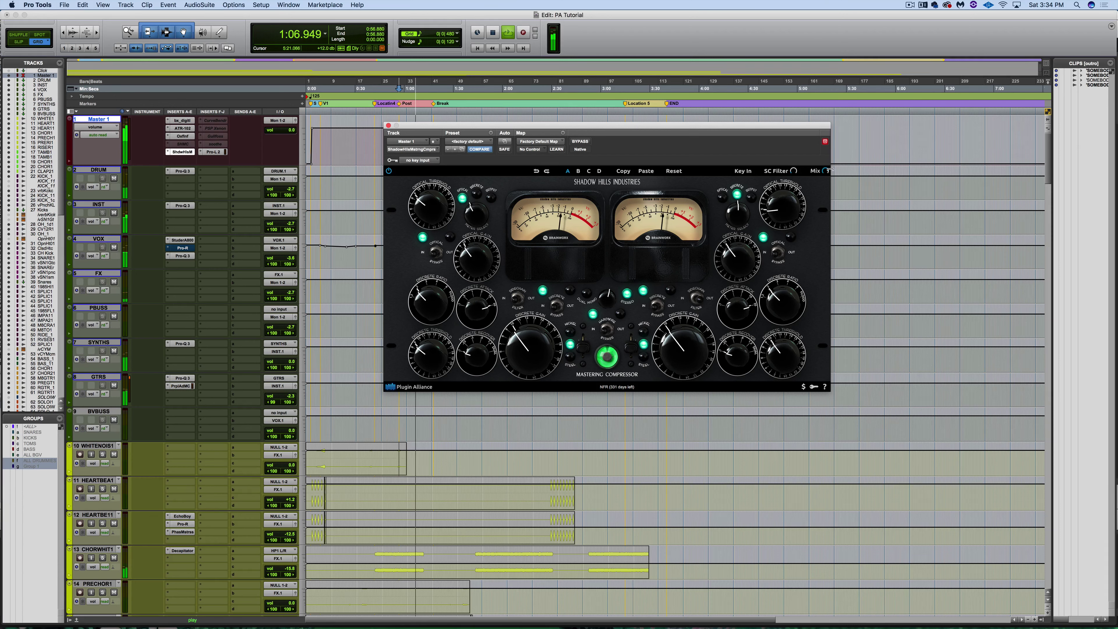
mouse_move(824, 170)
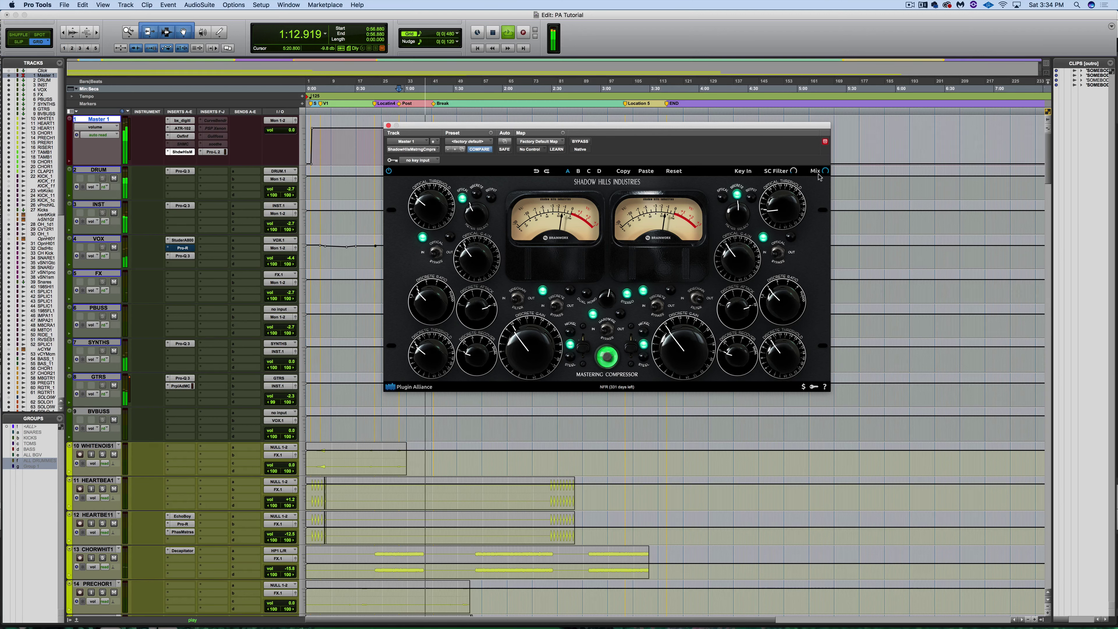
key("space")
key("space")
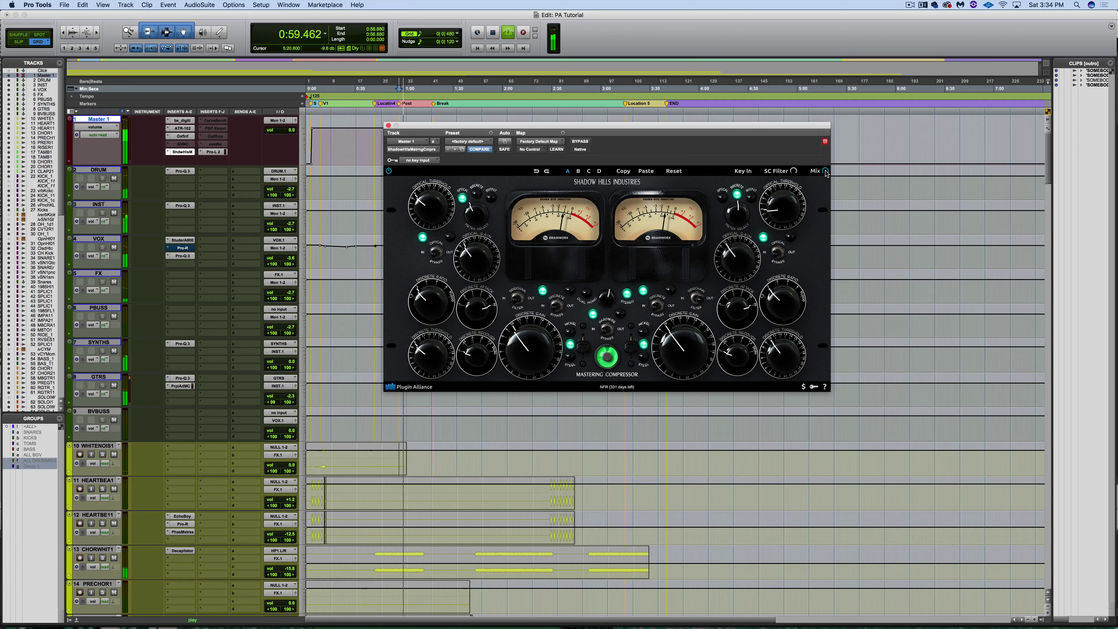
left_click_drag(826, 173, 808, 201)
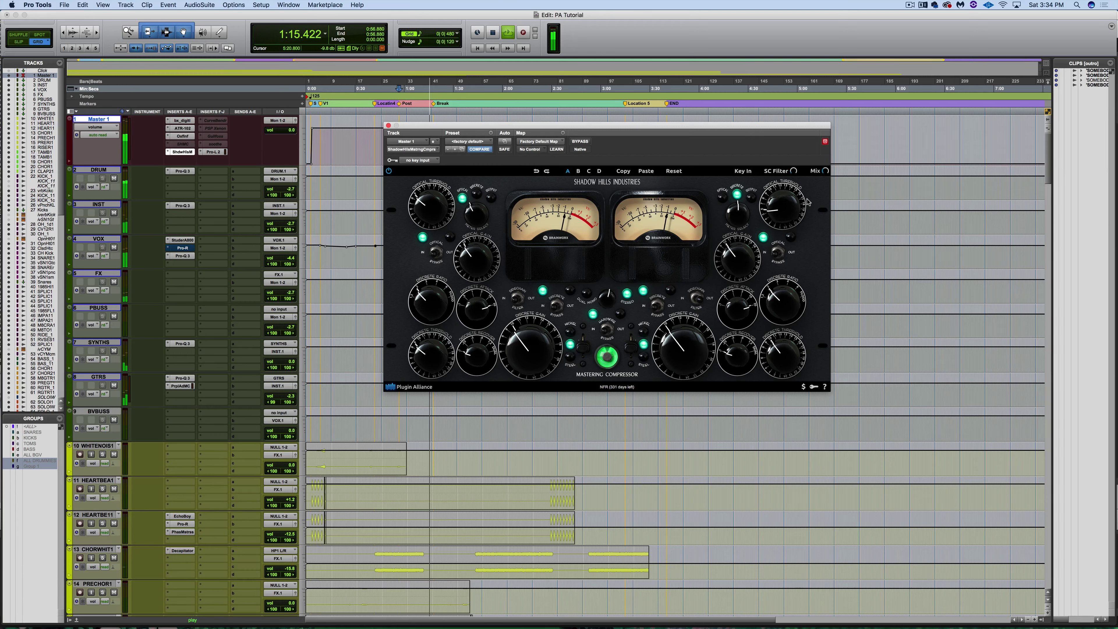
key("space")
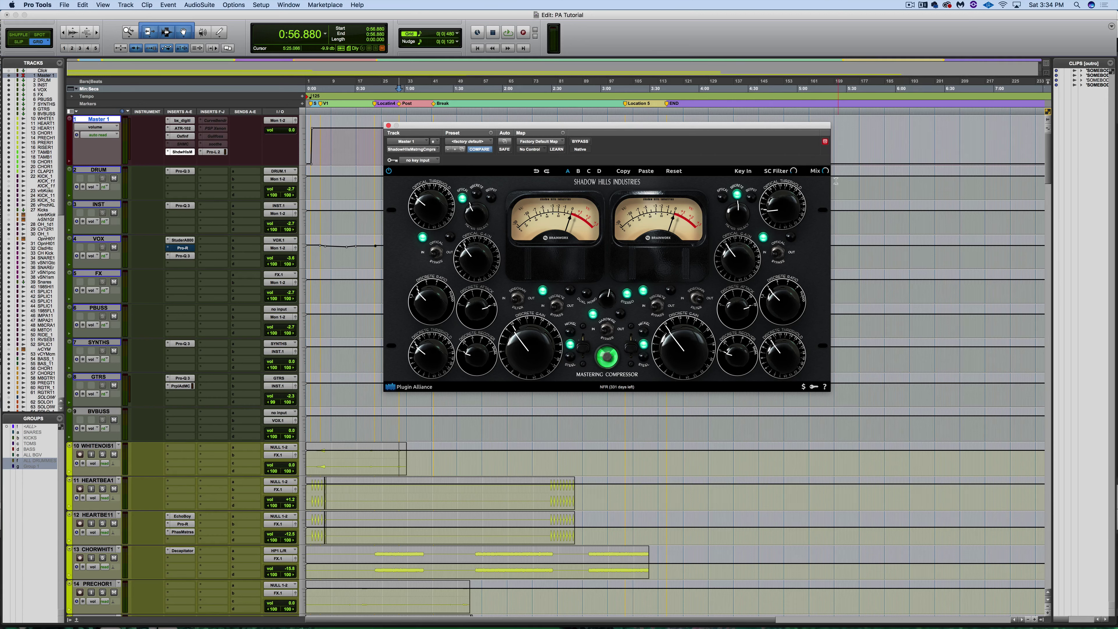
- Examine the first channel's optical and discrete threshold controls and the compressor's mix amount
left_click_drag(426, 212, 424, 228)
left_click_drag(422, 365, 420, 384)
mouse_move(825, 174)
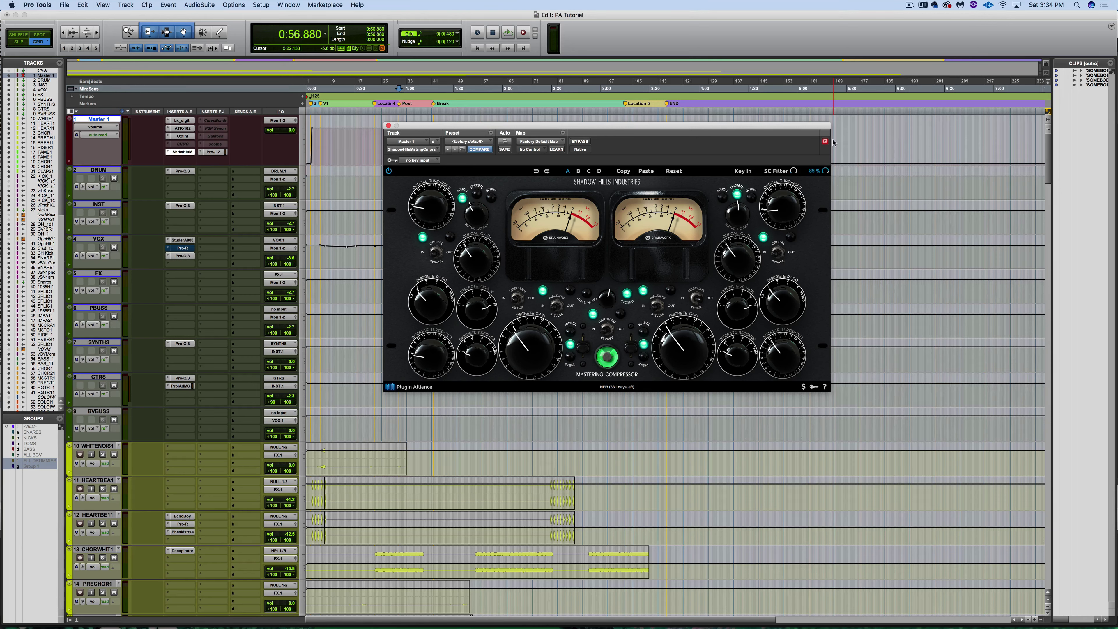